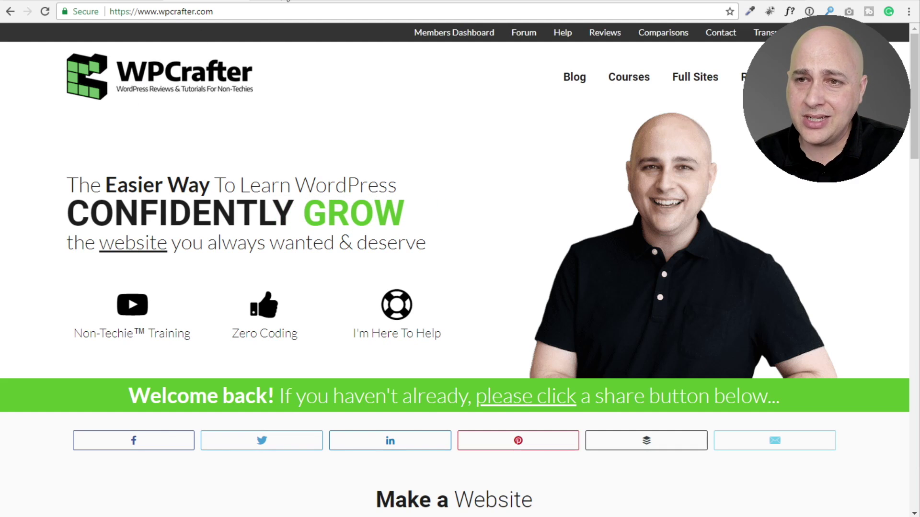
Switch to the WPCrafter.com channel's Videos page on YouTube
{"action": "left_click", "coordinate": [287, 2]}
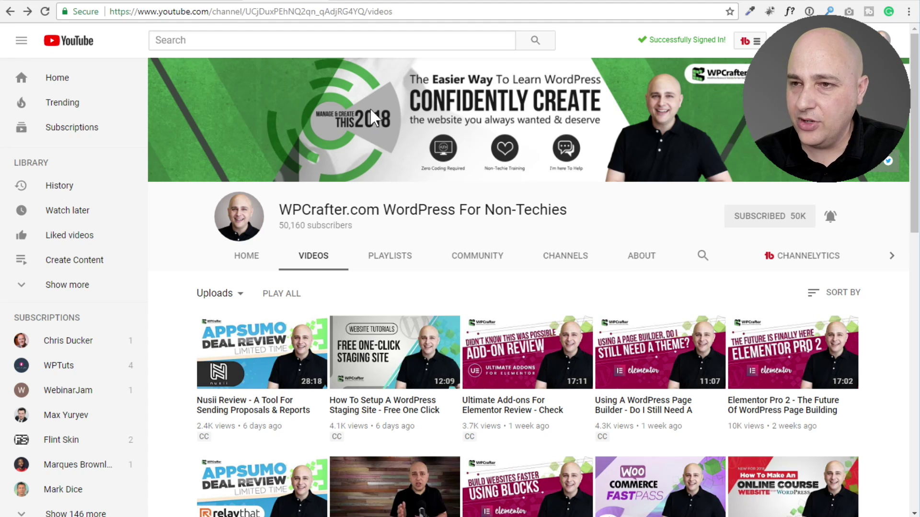
Show the cinema5d Blackmagic Pocket Cinema 4K hands-on article and view its site header
{"action": "left_click", "coordinate": [363, 3]}
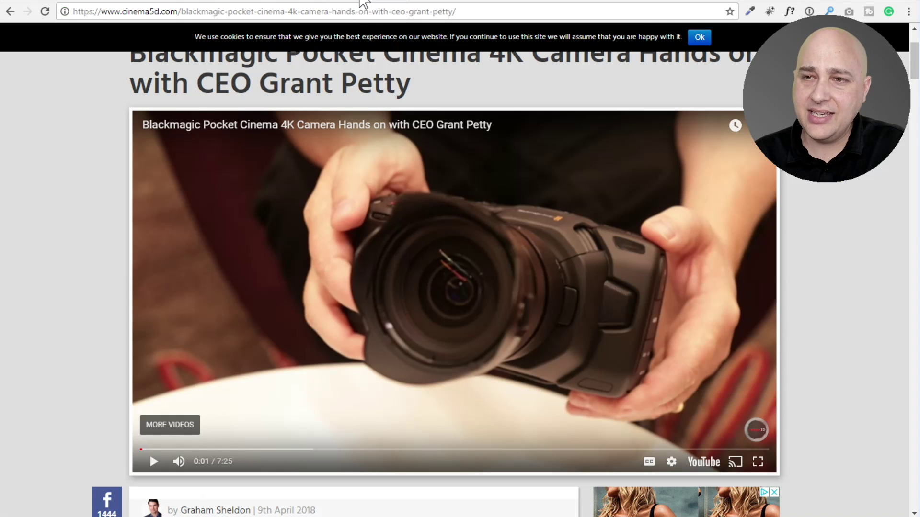
{"action": "scroll", "coordinate": [47, 160], "scroll_direction": "up", "scroll_amount": 3}
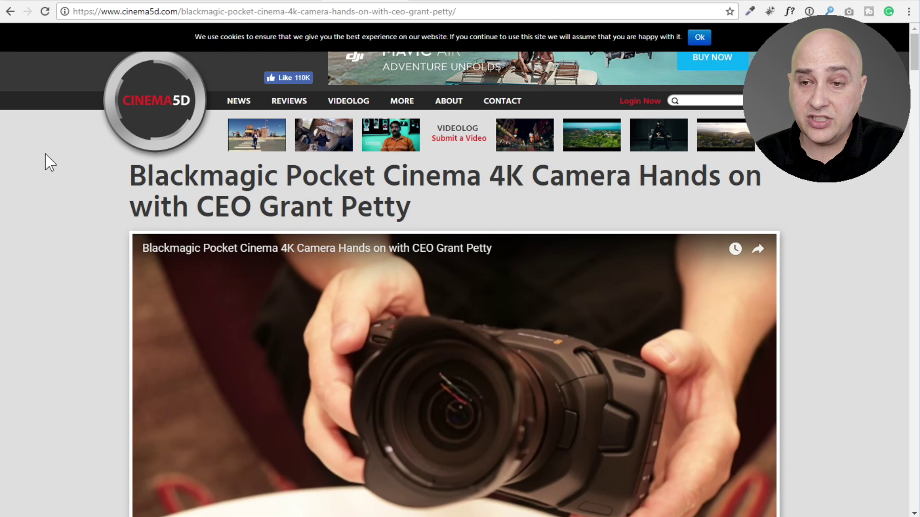
{"action": "scroll", "coordinate": [50, 163], "scroll_direction": "down", "scroll_amount": 1}
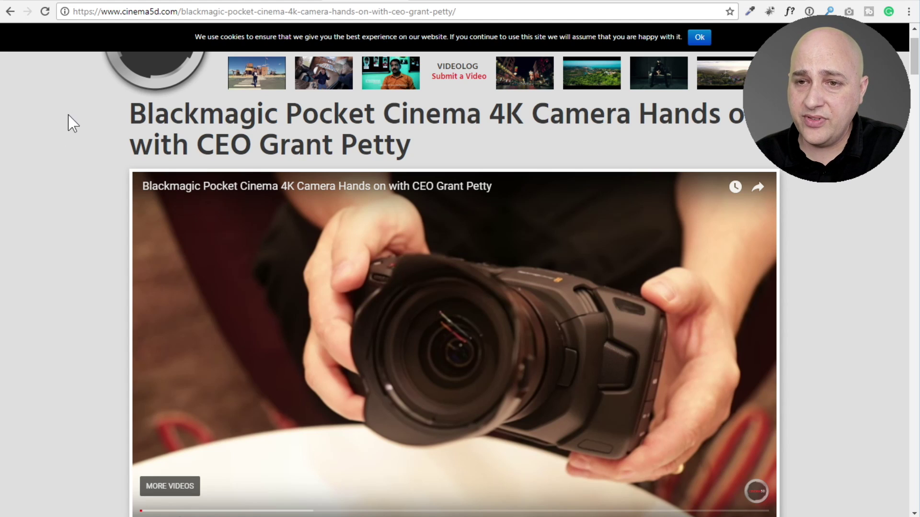
{"action": "scroll", "coordinate": [91, 172], "scroll_direction": "down", "scroll_amount": 1}
{"action": "scroll", "coordinate": [91, 172], "scroll_direction": "down", "scroll_amount": 1}
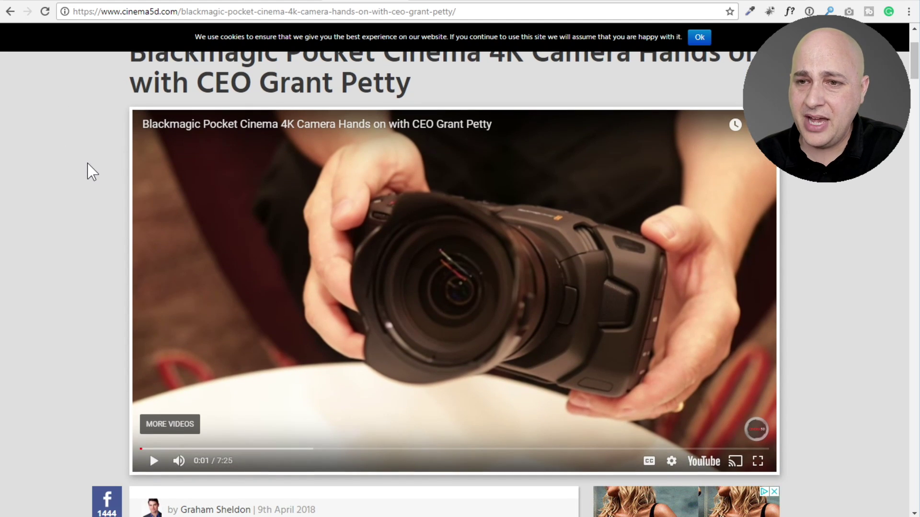
{"action": "scroll", "coordinate": [91, 171], "scroll_direction": "down", "scroll_amount": 1}
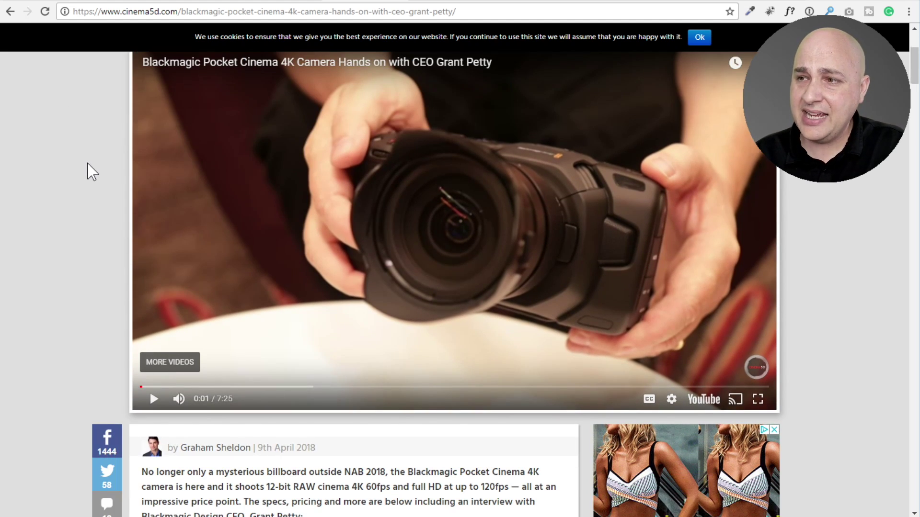
{"action": "scroll", "coordinate": [91, 172], "scroll_direction": "up", "scroll_amount": 1}
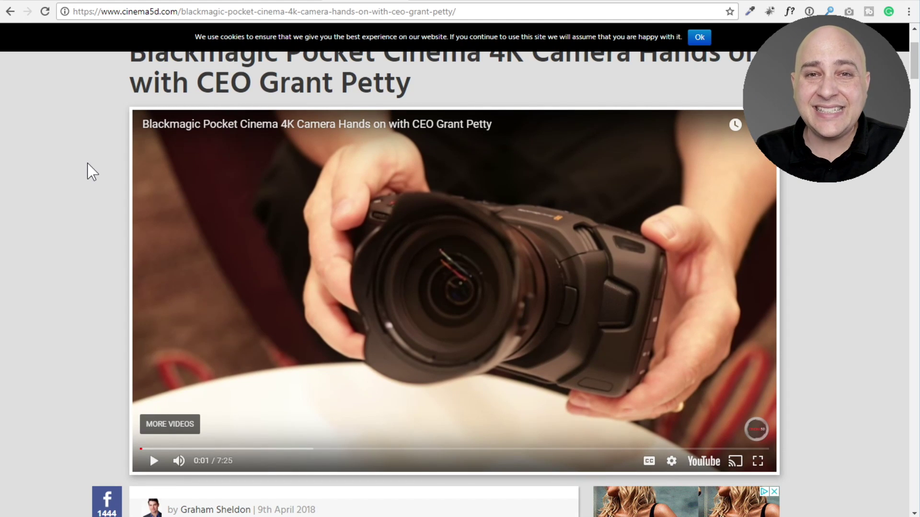
{"action": "scroll", "coordinate": [91, 172], "scroll_direction": "down", "scroll_amount": 1}
{"action": "scroll", "coordinate": [91, 172], "scroll_direction": "down", "scroll_amount": 2}
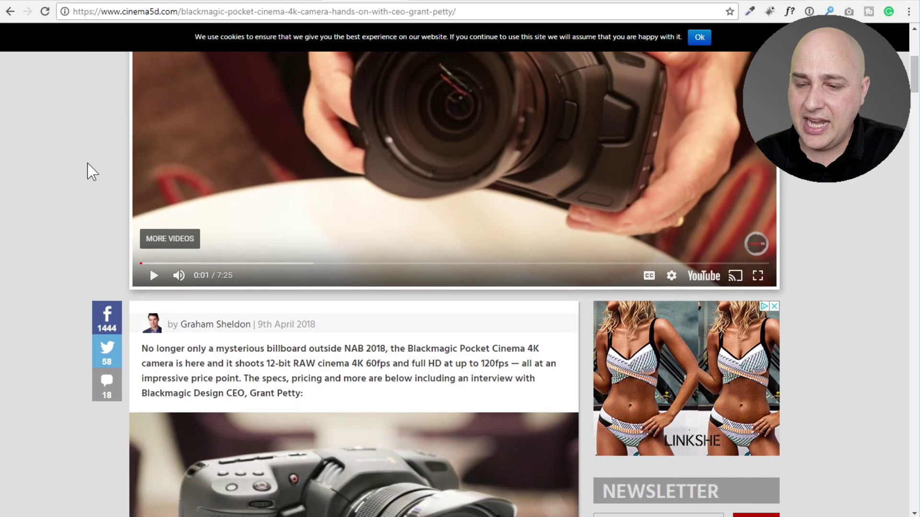
{"action": "scroll", "coordinate": [34, 192], "scroll_direction": "down", "scroll_amount": 3}
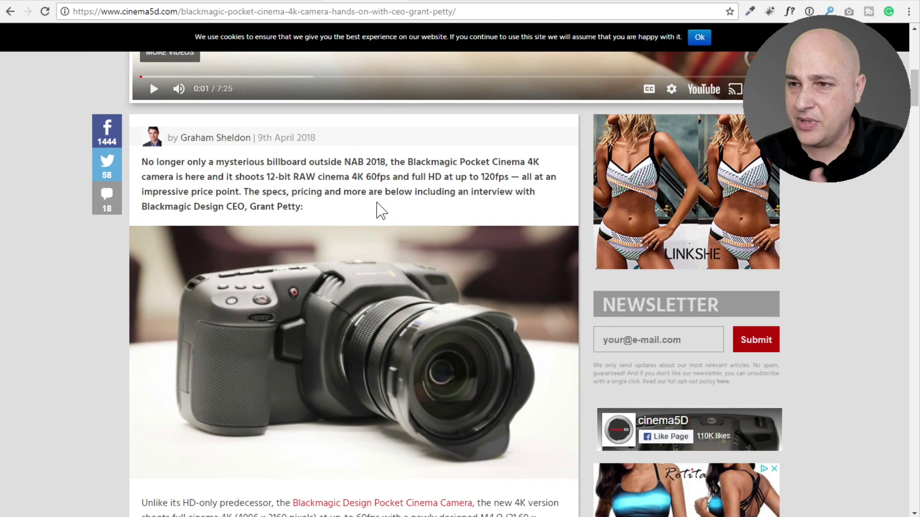
{"action": "scroll", "coordinate": [381, 210], "scroll_direction": "down", "scroll_amount": 2}
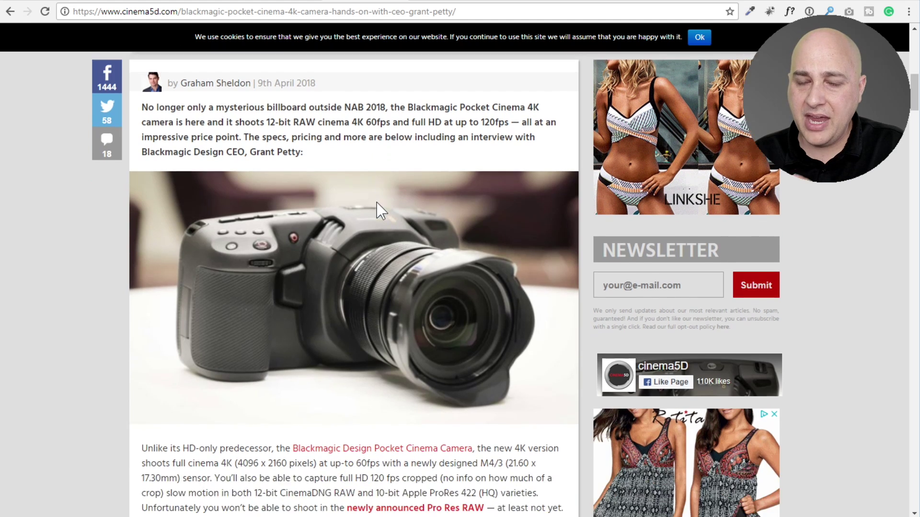
{"action": "scroll", "coordinate": [377, 210], "scroll_direction": "up", "scroll_amount": 2}
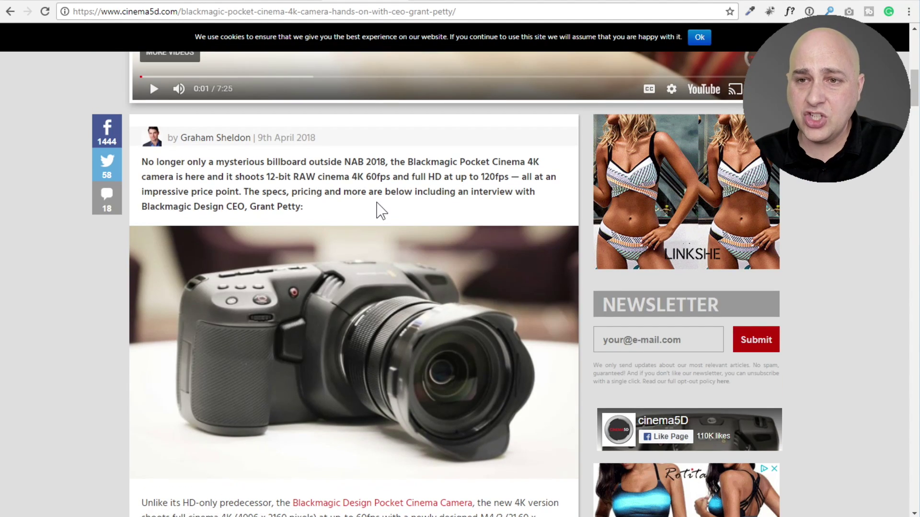
{"action": "scroll", "coordinate": [378, 210], "scroll_direction": "down", "scroll_amount": 2}
{"action": "scroll", "coordinate": [377, 211], "scroll_direction": "down", "scroll_amount": 3}
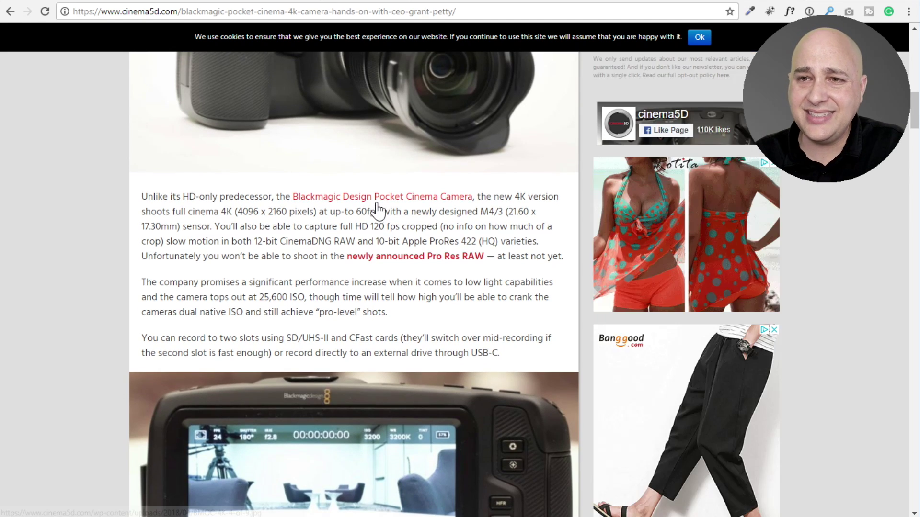
{"action": "scroll", "coordinate": [377, 203], "scroll_direction": "up", "scroll_amount": 10}
{"action": "scroll", "coordinate": [377, 202], "scroll_direction": "up", "scroll_amount": 4}
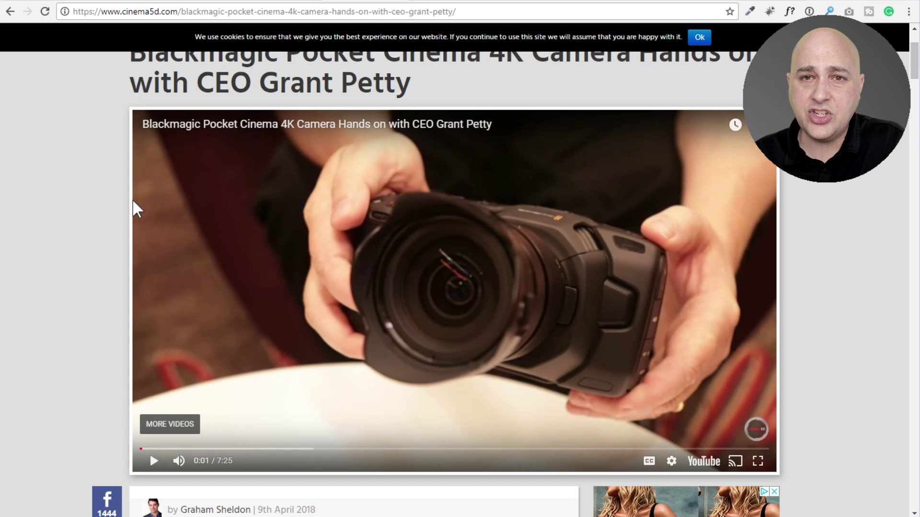
{"action": "scroll", "coordinate": [104, 221], "scroll_direction": "up", "scroll_amount": 2}
{"action": "scroll", "coordinate": [105, 221], "scroll_direction": "up", "scroll_amount": 1}
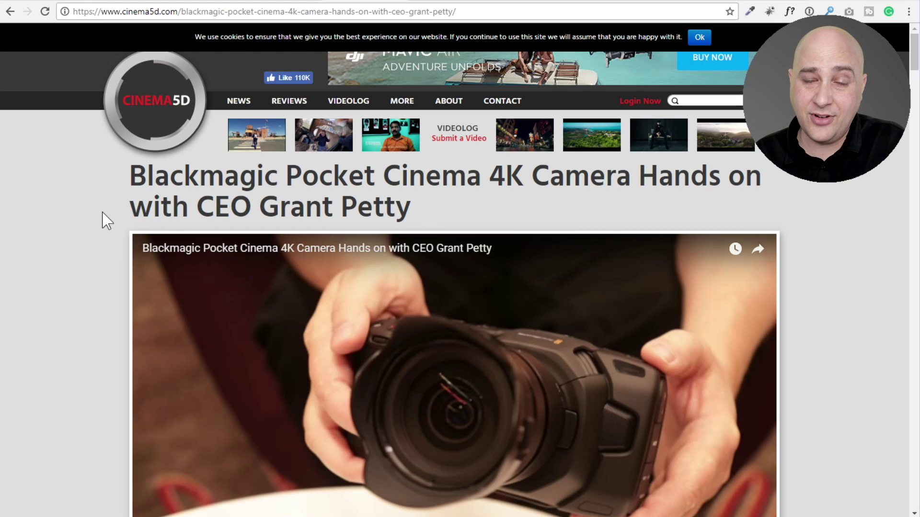
Switch to the WordPress admin and open Plugins > Installed Plugins
{"action": "left_click", "coordinate": [436, 2]}
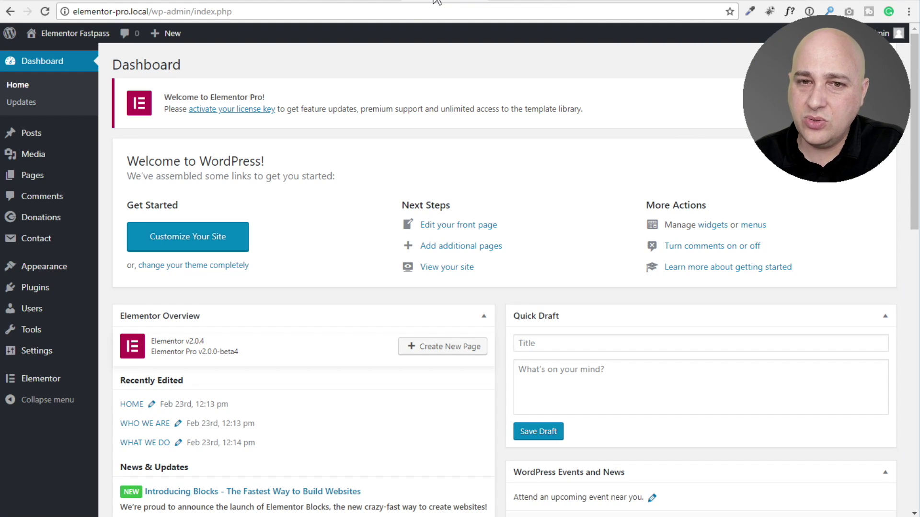
{"action": "left_click", "coordinate": [512, 2]}
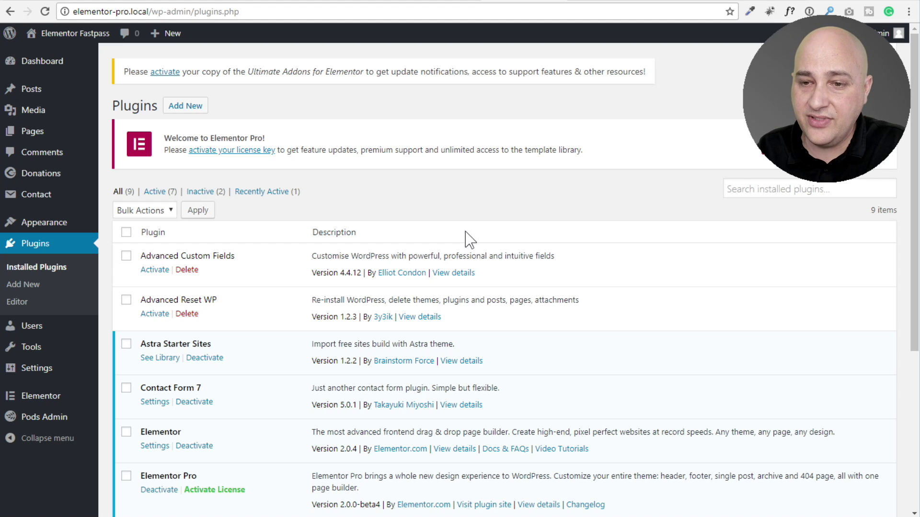
{"action": "scroll", "coordinate": [469, 240], "scroll_direction": "down", "scroll_amount": 3}
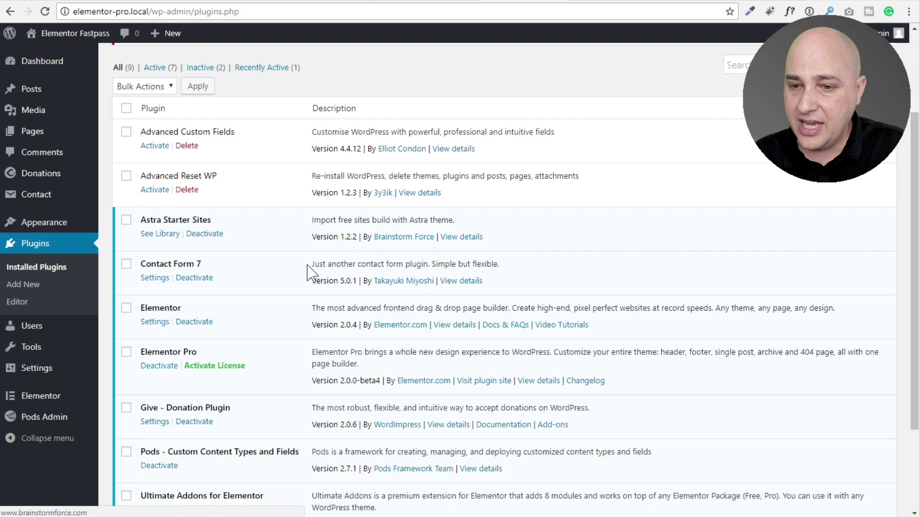
{"action": "scroll", "coordinate": [309, 271], "scroll_direction": "down", "scroll_amount": 3}
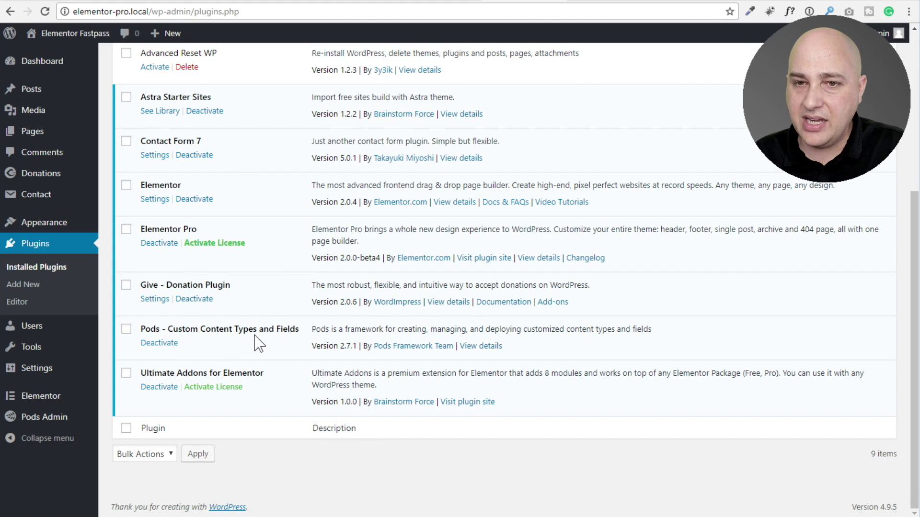
{"action": "left_click_drag", "start_coordinate": [198, 231], "coordinate": [141, 231]}
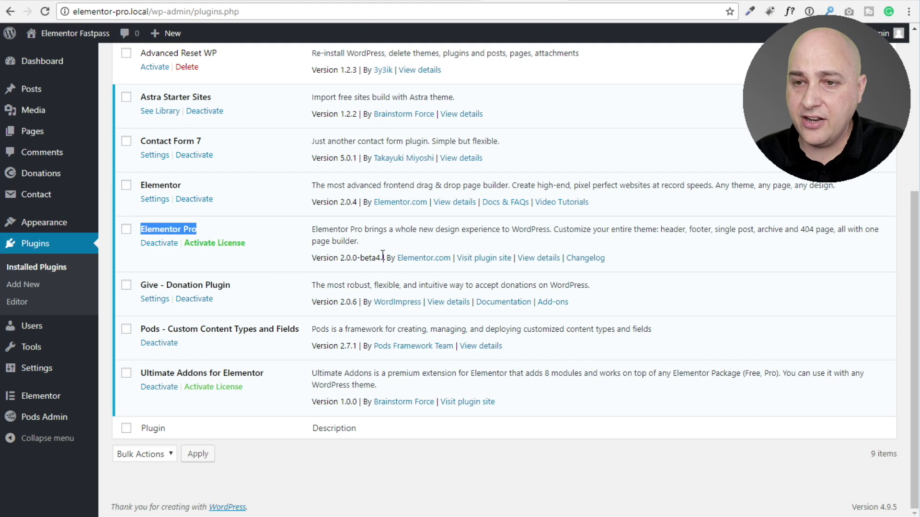
{"action": "left_click_drag", "start_coordinate": [383, 258], "coordinate": [312, 258]}
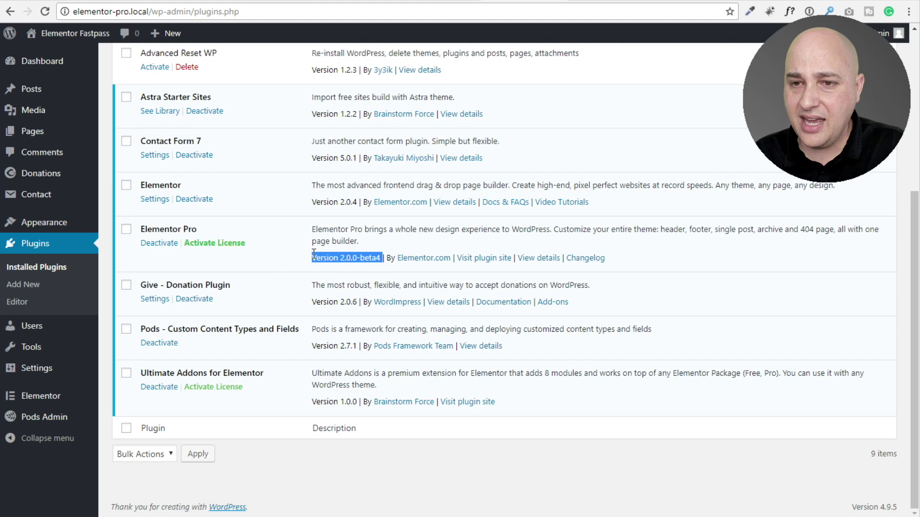
{"action": "scroll", "coordinate": [311, 254], "scroll_direction": "up", "scroll_amount": 1}
{"action": "scroll", "coordinate": [312, 254], "scroll_direction": "up", "scroll_amount": 3}
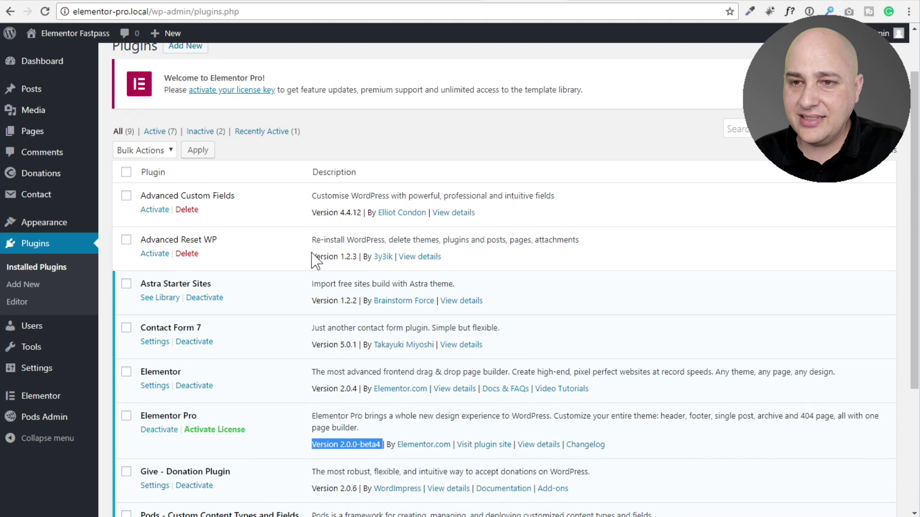
{"action": "scroll", "coordinate": [330, 230], "scroll_direction": "up", "scroll_amount": 1}
{"action": "left_click", "coordinate": [362, 194]}
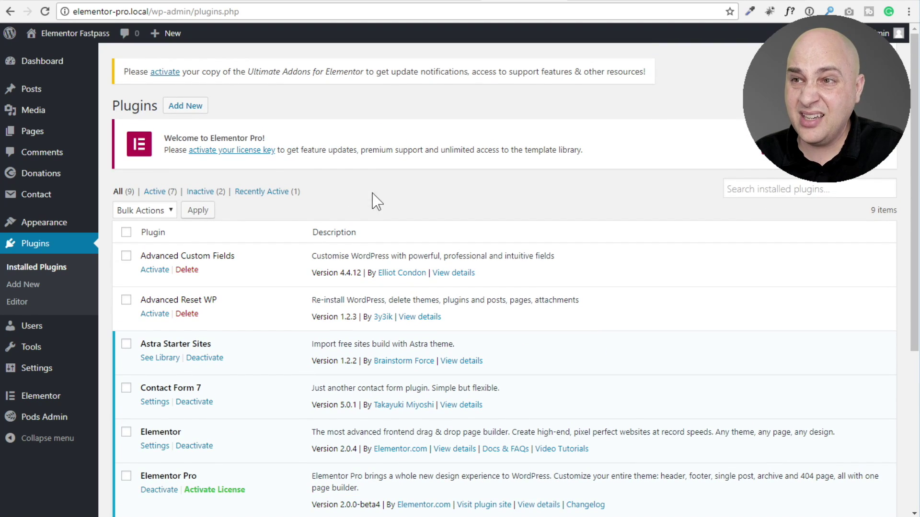
{"action": "mouse_move", "coordinate": [44, 417]}
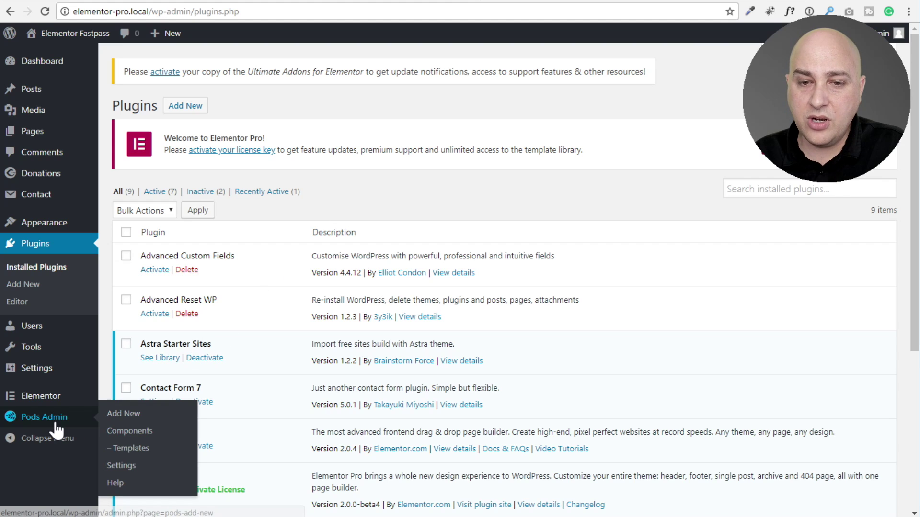
Add a new pod extending an existing content type: Post Types, Posts
{"action": "left_click", "coordinate": [81, 420]}
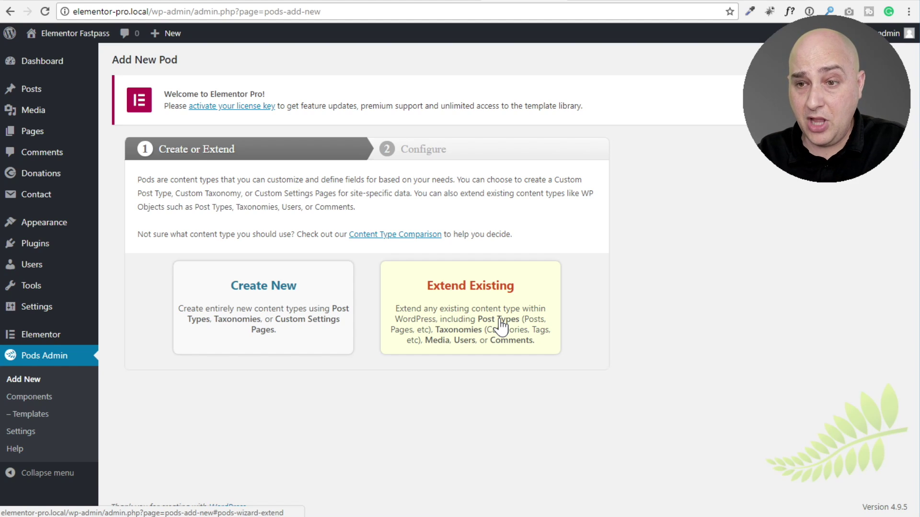
{"action": "left_click", "coordinate": [479, 295]}
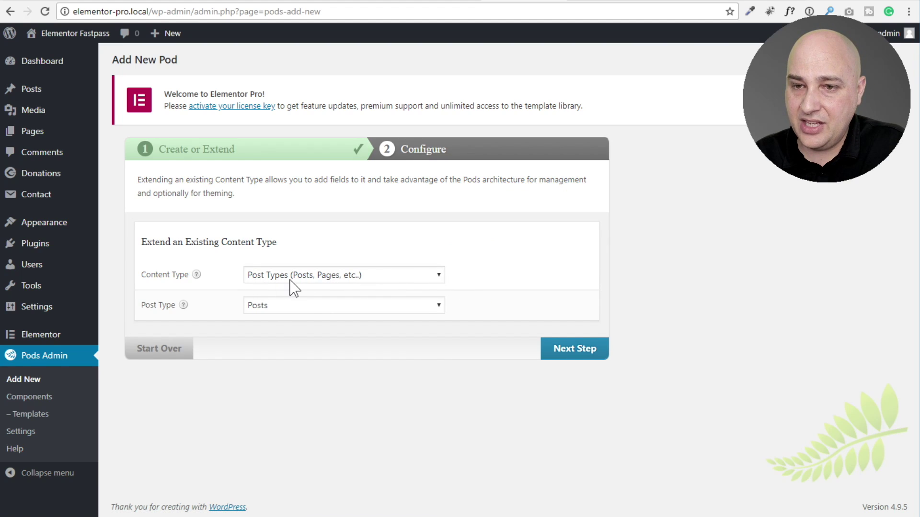
{"action": "left_click", "coordinate": [275, 279]}
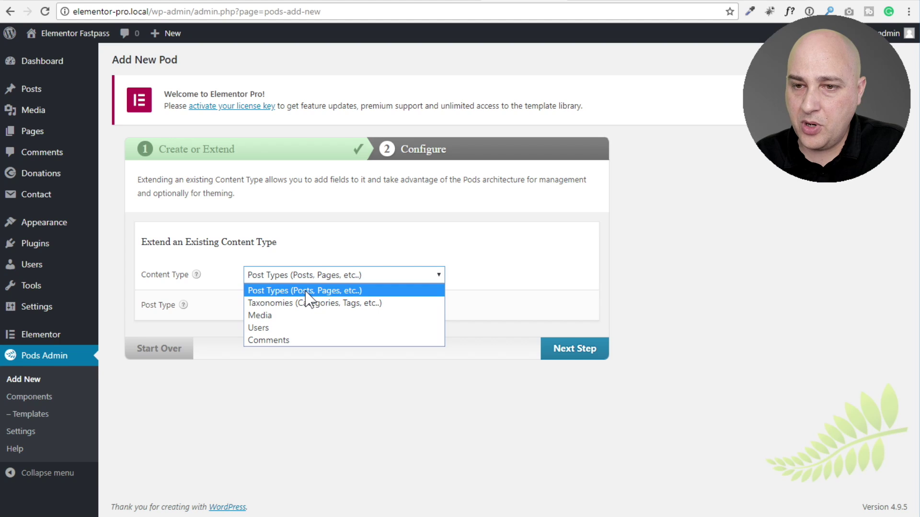
{"action": "left_click", "coordinate": [330, 290]}
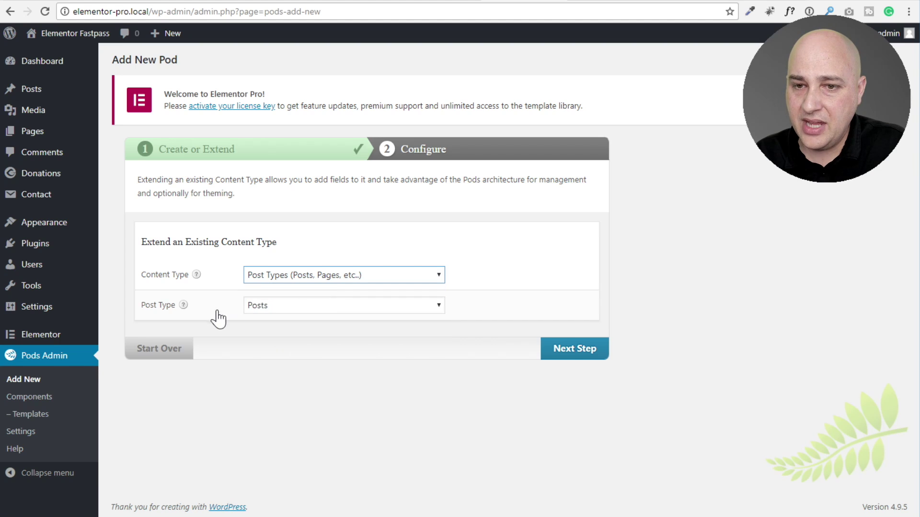
{"action": "left_click", "coordinate": [301, 306]}
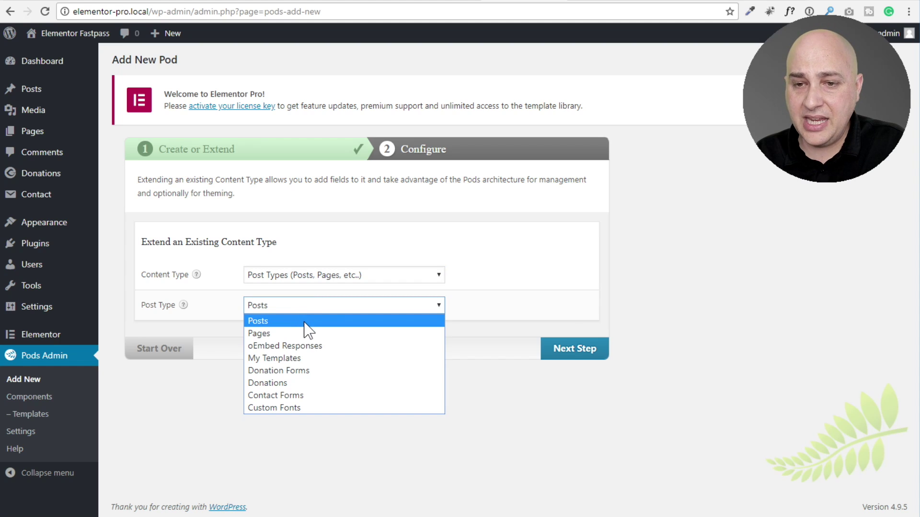
{"action": "left_click", "coordinate": [305, 323]}
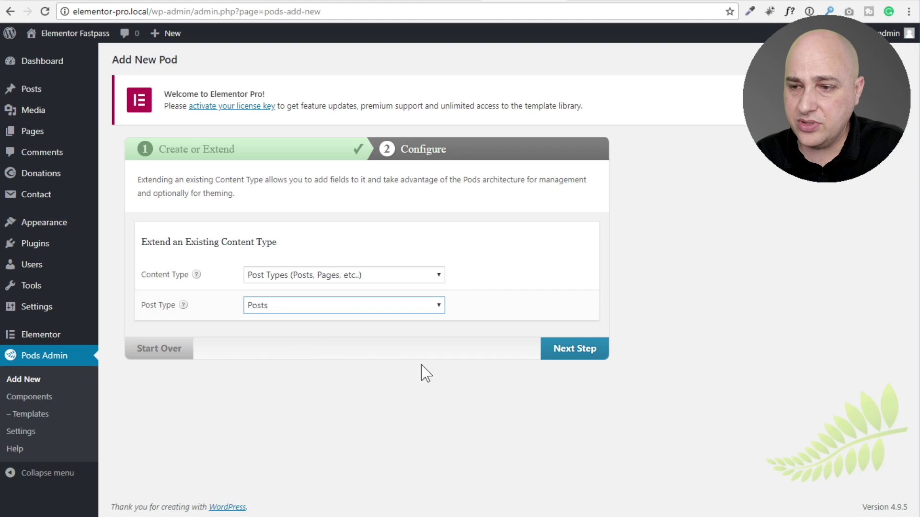
{"action": "left_click", "coordinate": [564, 353]}
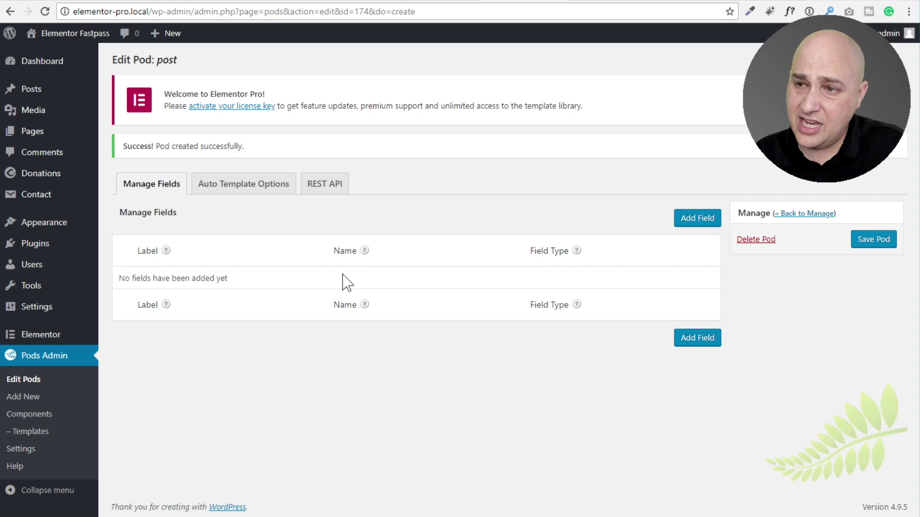
Add a Plain Text field labelled 'Product Name' (product_name) and save the field and pod
{"action": "left_click", "coordinate": [682, 221]}
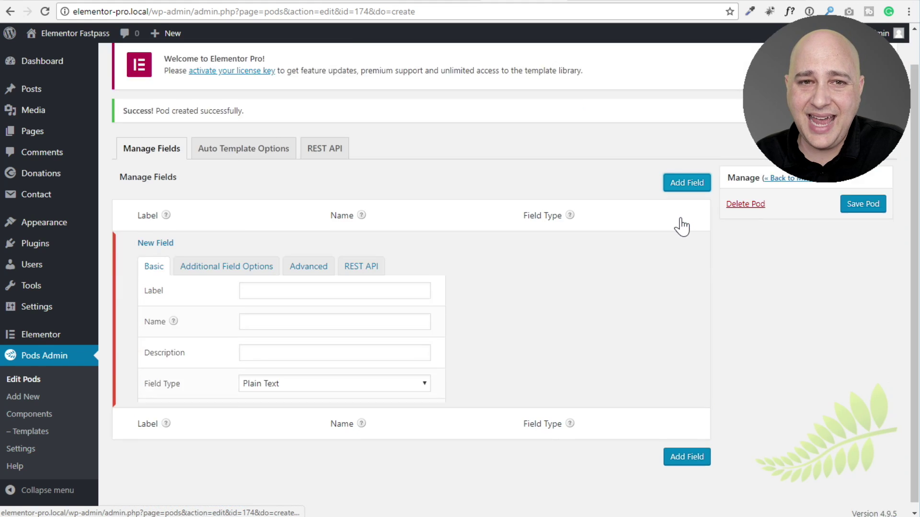
{"action": "left_click", "coordinate": [299, 226]}
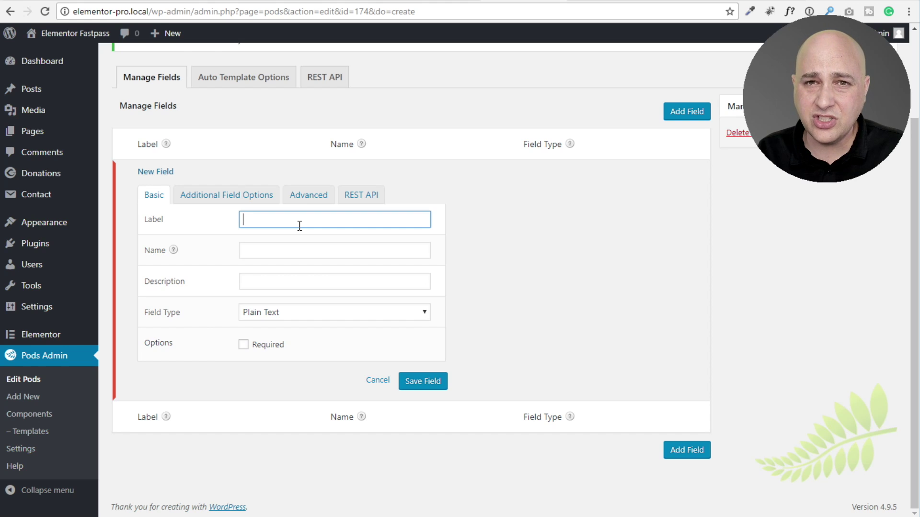
{"action": "type", "text": "Product Name"}
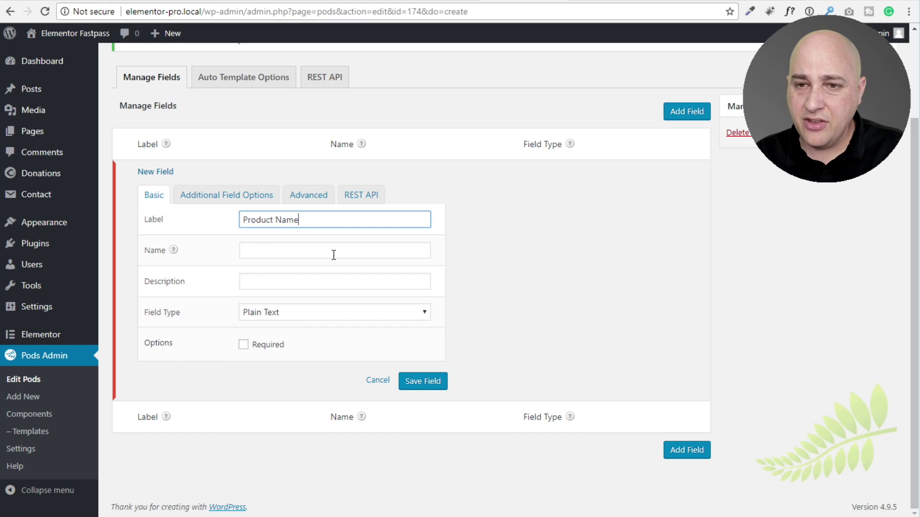
{"action": "key", "text": "Tab"}
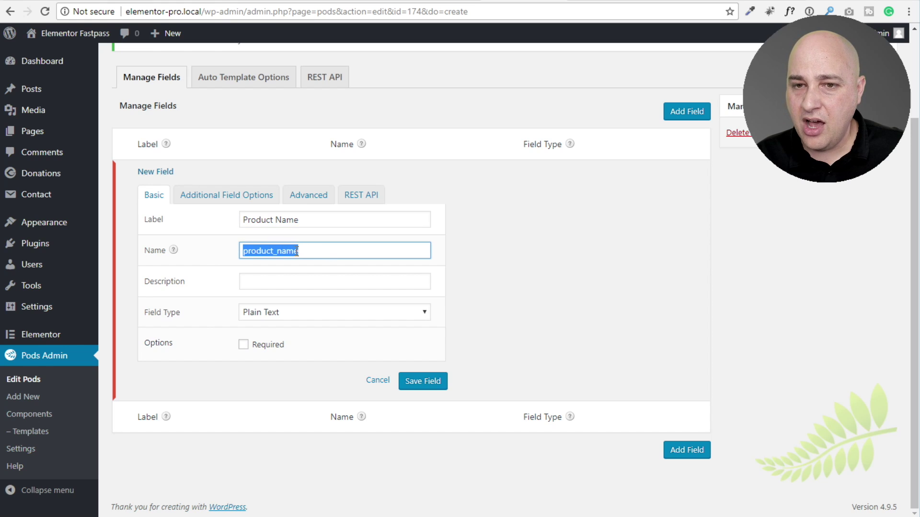
{"action": "left_click", "coordinate": [287, 315]}
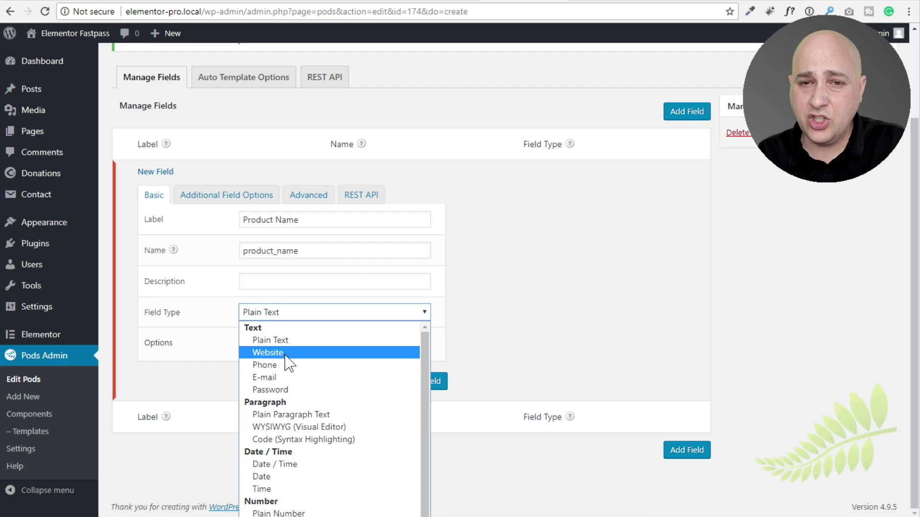
{"action": "left_click", "coordinate": [493, 306]}
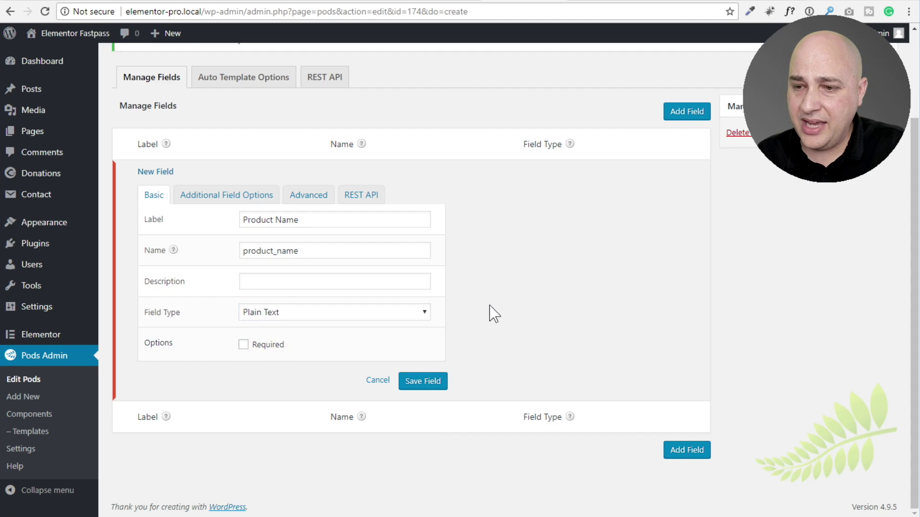
{"action": "left_click", "coordinate": [431, 383]}
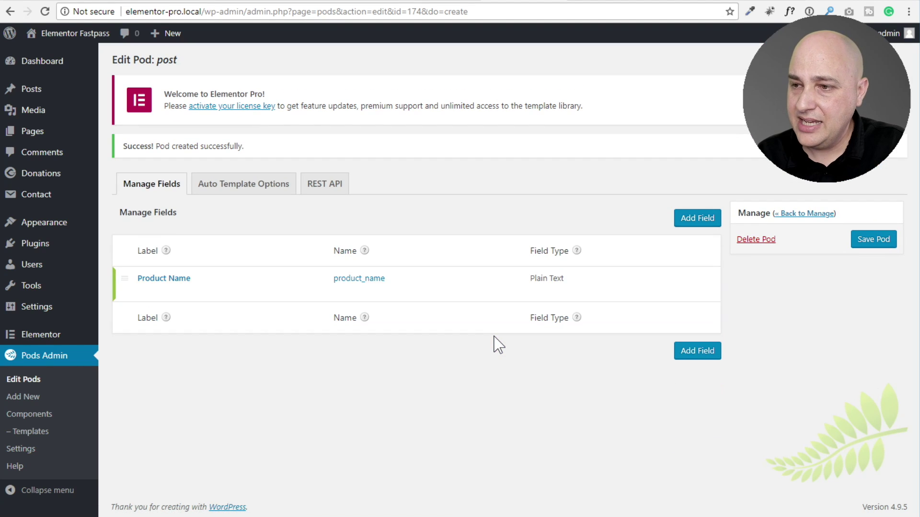
{"action": "left_click", "coordinate": [878, 239]}
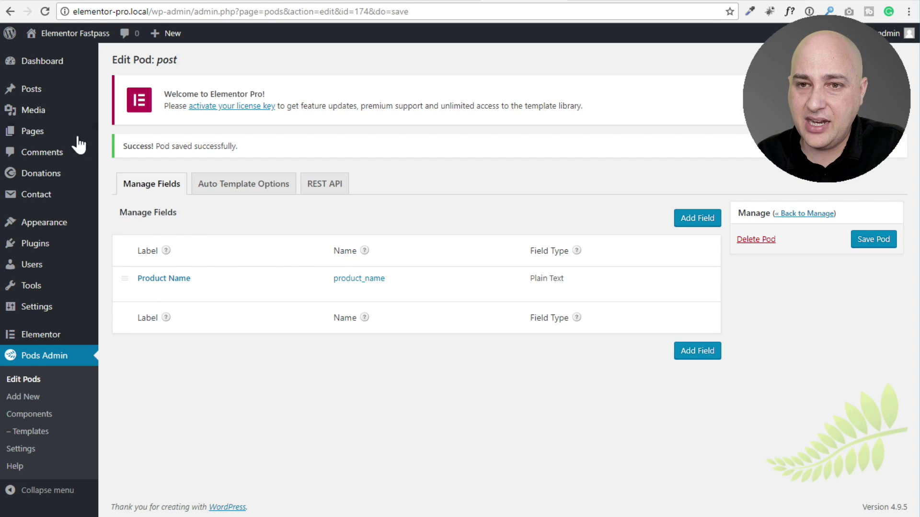
{"action": "left_click", "coordinate": [34, 98]}
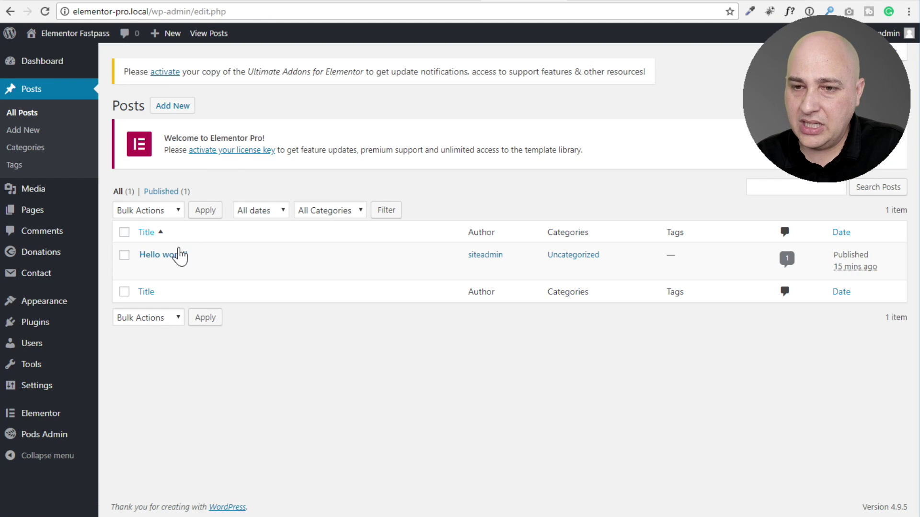
Enter 'Blackmagic Camera' as the Hello world! post's Product Name and update the post
{"action": "left_click", "coordinate": [170, 255]}
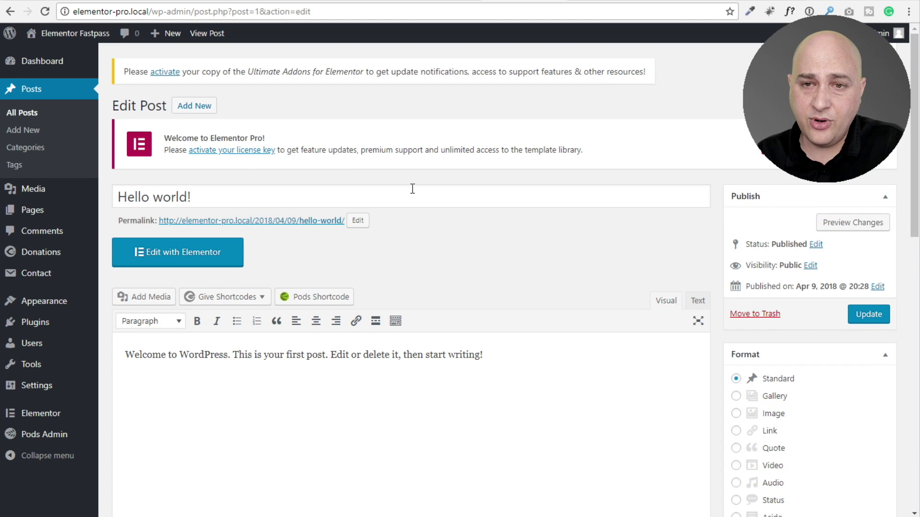
{"action": "scroll", "coordinate": [426, 218], "scroll_direction": "down", "scroll_amount": 3}
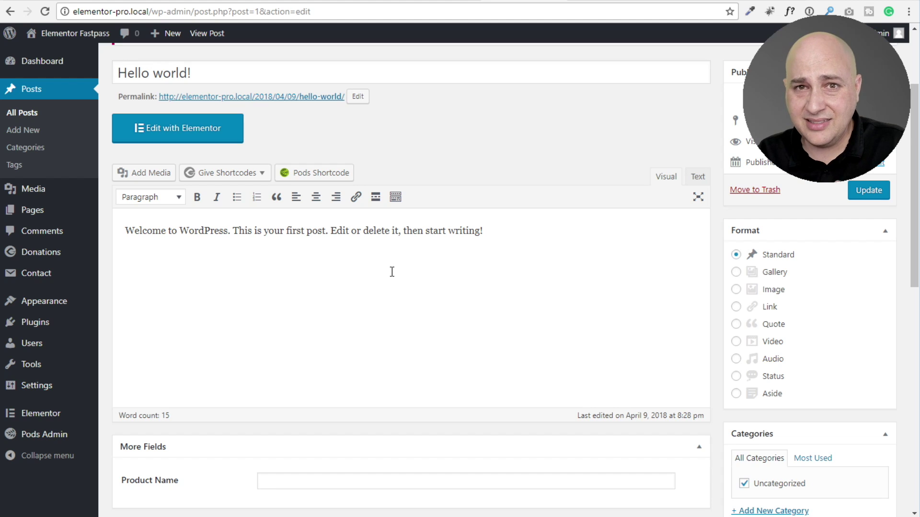
{"action": "scroll", "coordinate": [392, 272], "scroll_direction": "down", "scroll_amount": 5}
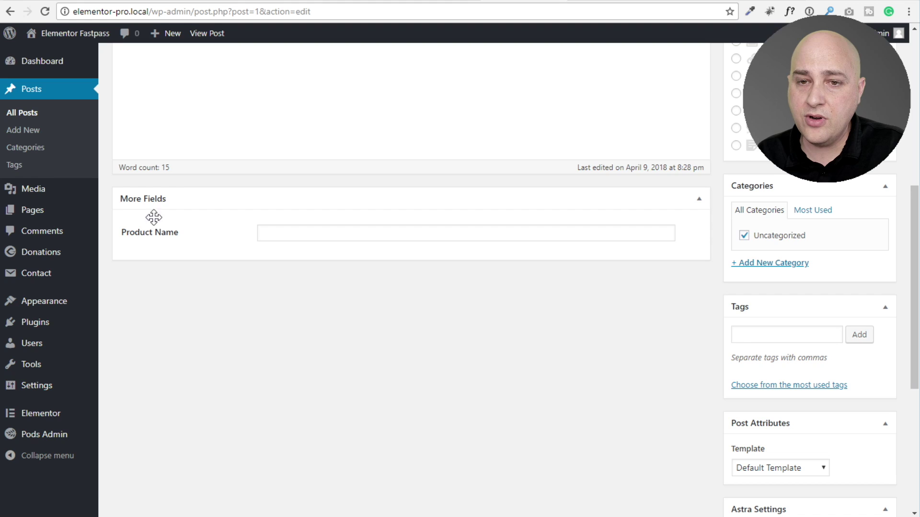
{"action": "left_click", "coordinate": [310, 234]}
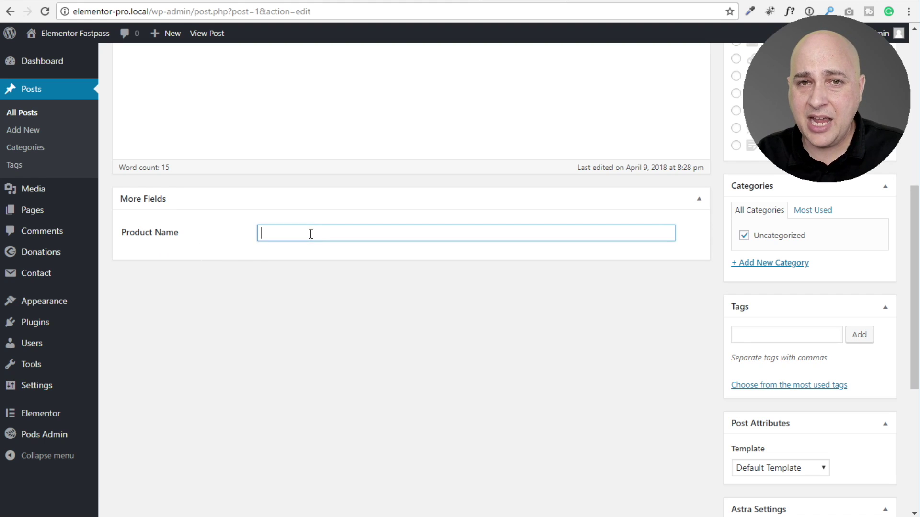
{"action": "type", "text": "Blackmagic Camera"}
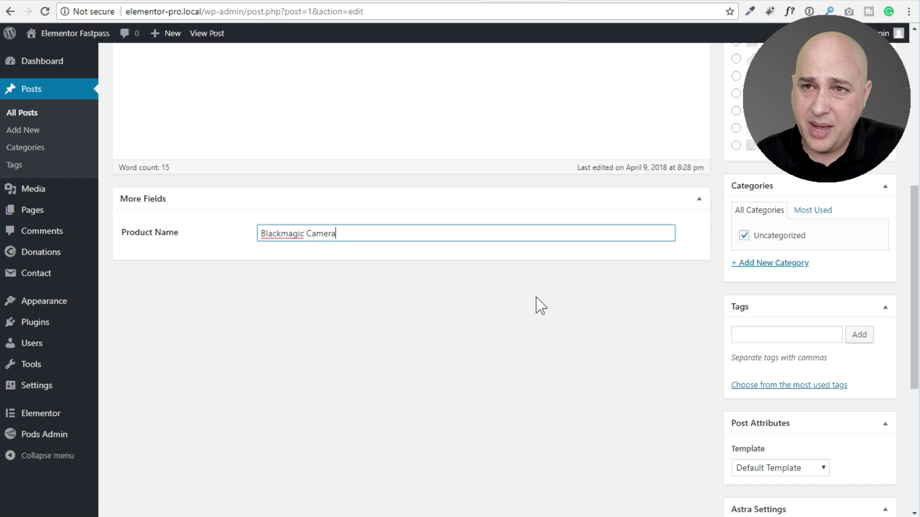
{"action": "scroll", "coordinate": [540, 306], "scroll_direction": "up", "scroll_amount": 8}
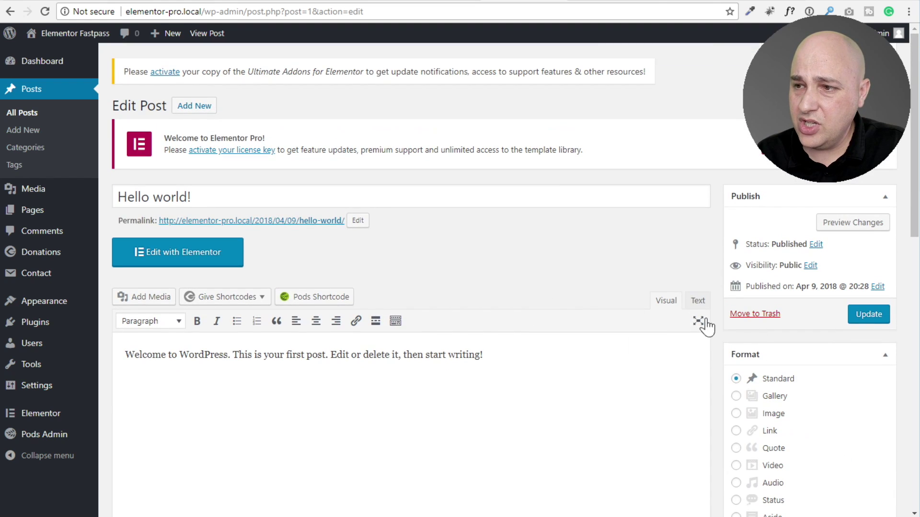
{"action": "left_click", "coordinate": [866, 316]}
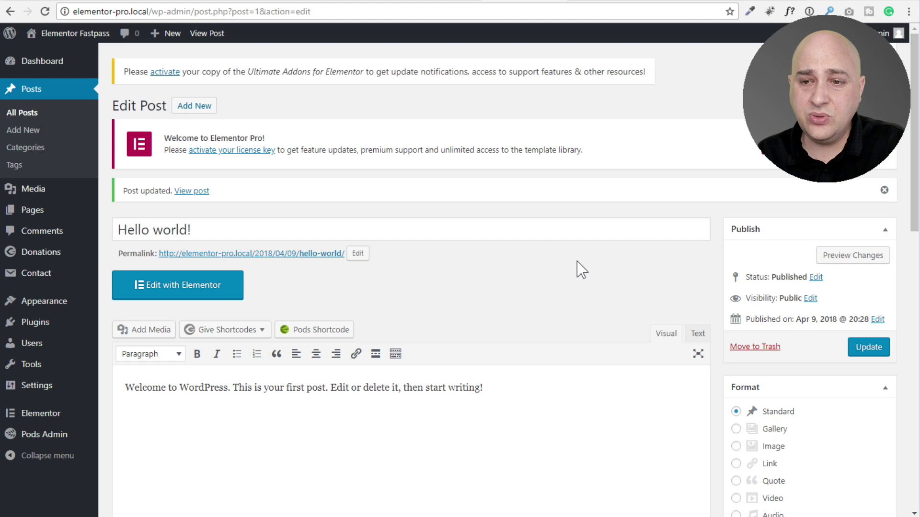
{"action": "scroll", "coordinate": [581, 269], "scroll_direction": "down", "scroll_amount": 6}
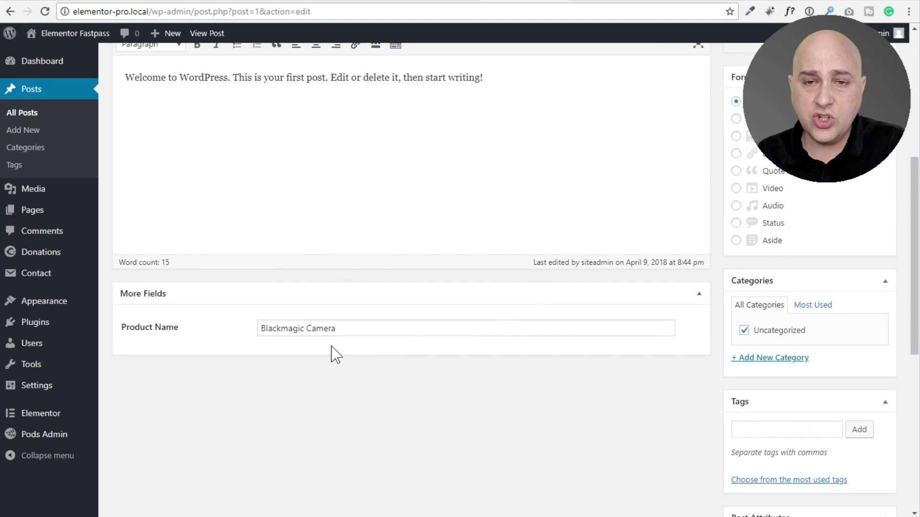
Check the new post's empty Product Name field, then return to the Posts list
{"action": "left_click", "coordinate": [30, 130]}
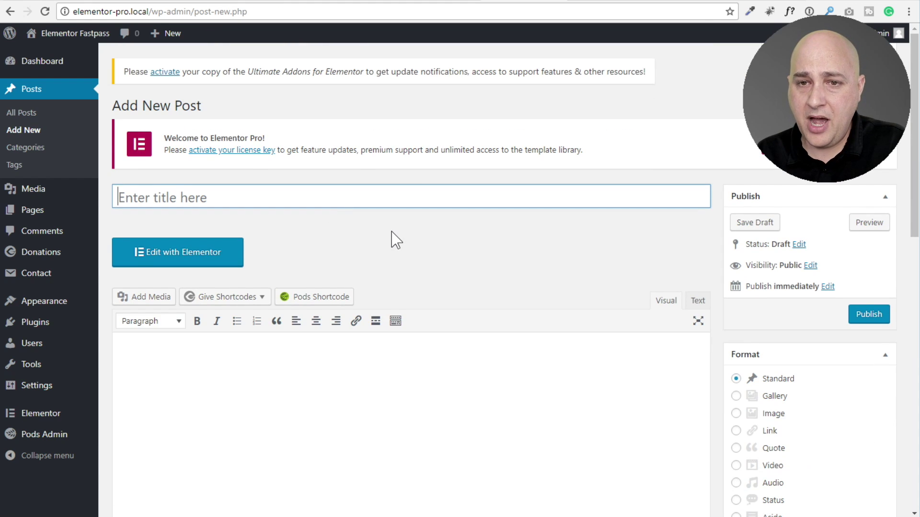
{"action": "scroll", "coordinate": [386, 226], "scroll_direction": "down", "scroll_amount": 4}
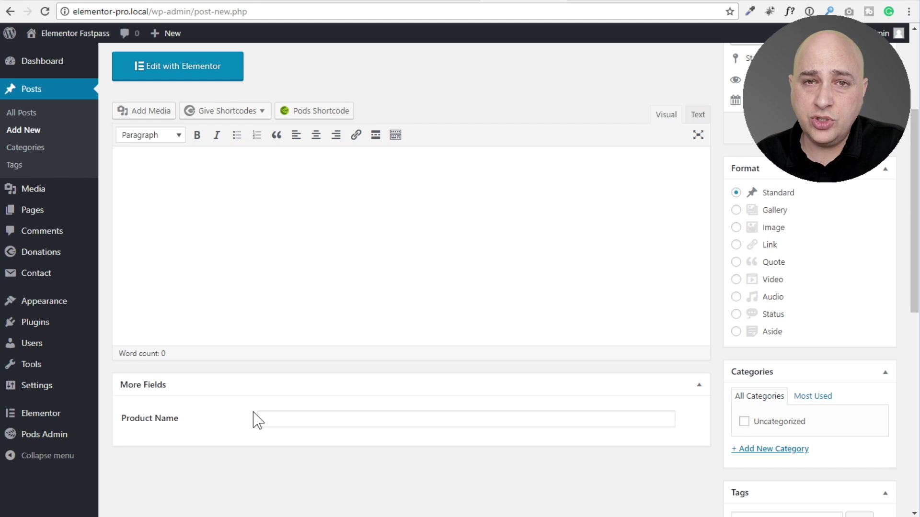
{"action": "left_click", "coordinate": [284, 425]}
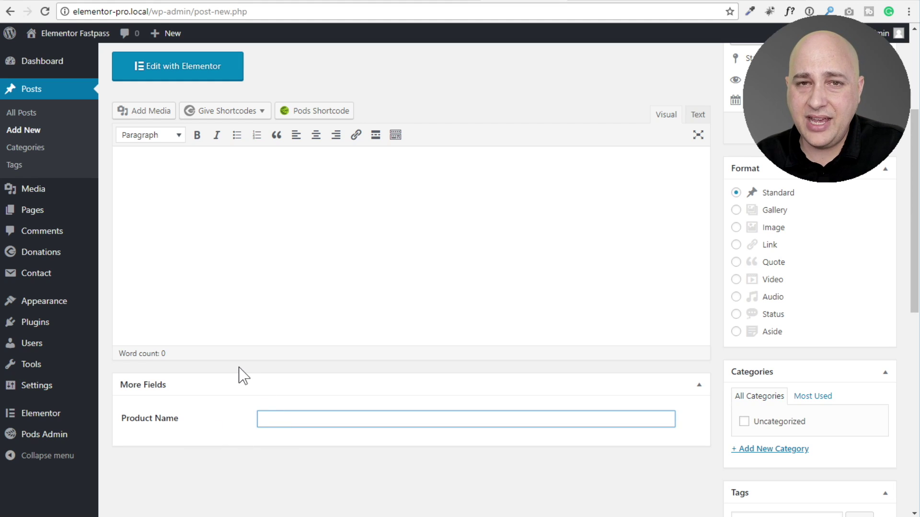
{"action": "scroll", "coordinate": [241, 369], "scroll_direction": "up", "scroll_amount": 5}
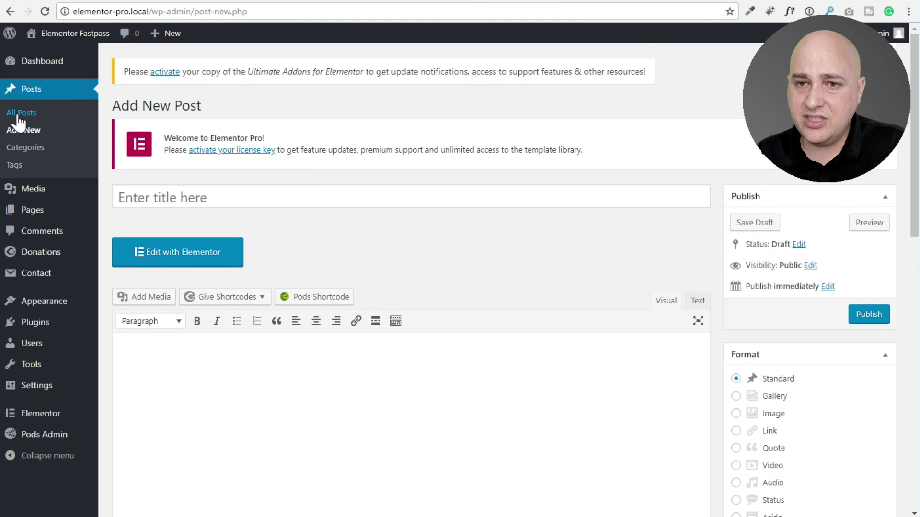
{"action": "left_click", "coordinate": [69, 123]}
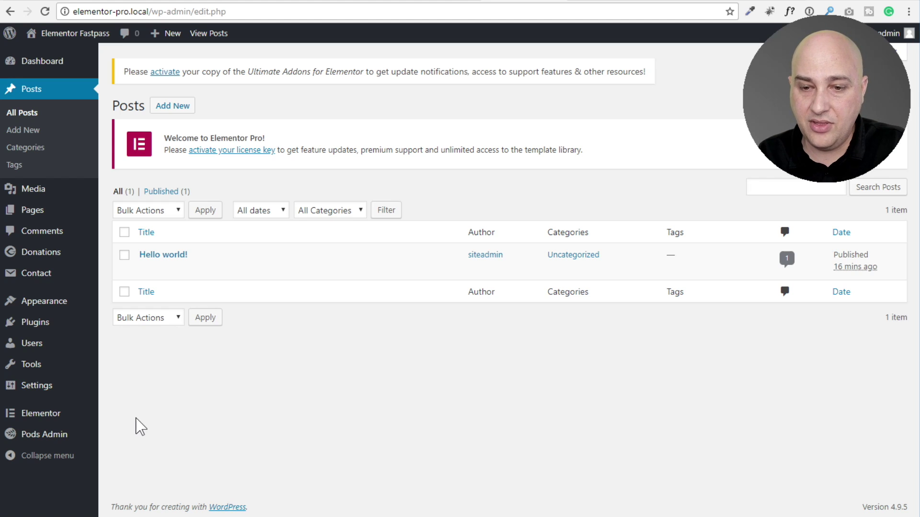
{"action": "mouse_move", "coordinate": [41, 413]}
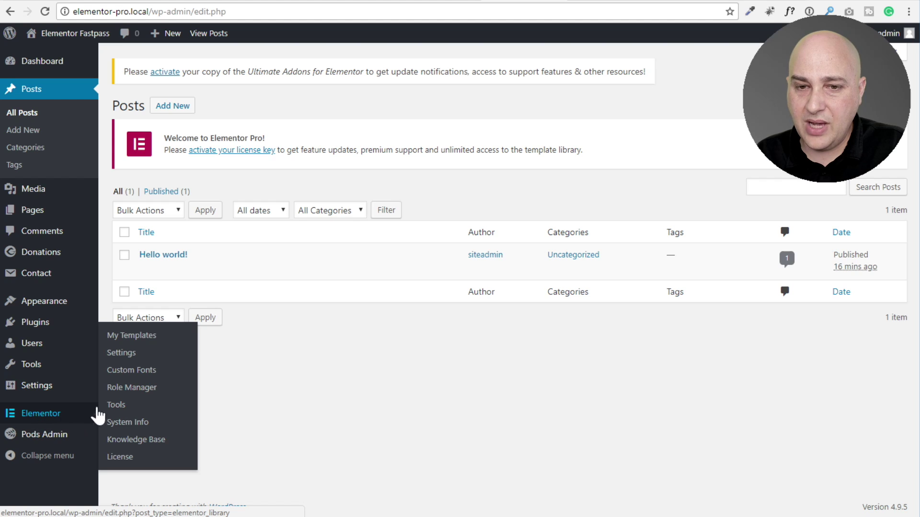
Create a Single template named 'Blog Post Template' and dismiss the template library
{"action": "left_click", "coordinate": [120, 337]}
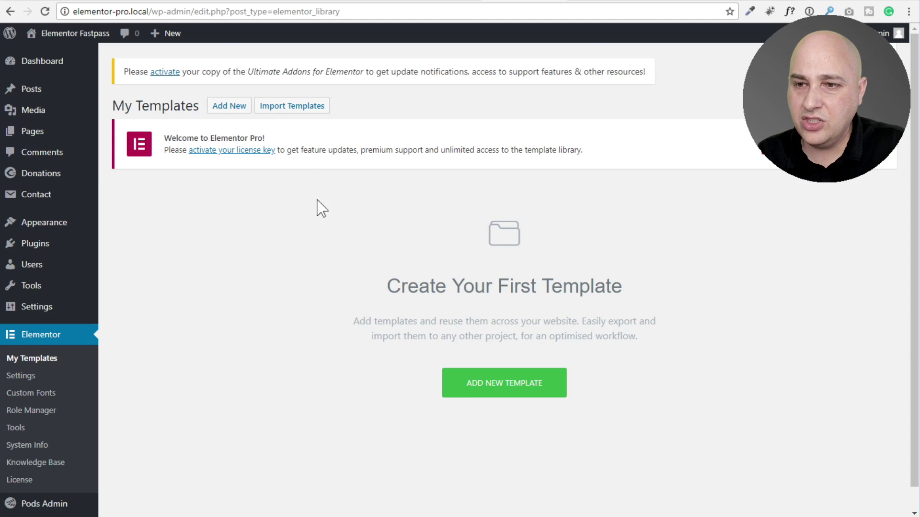
{"action": "left_click", "coordinate": [503, 385]}
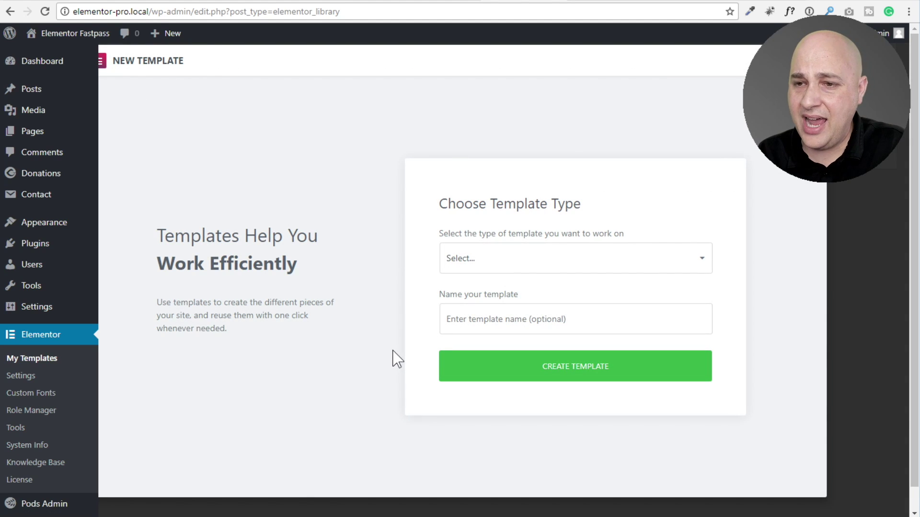
{"action": "left_click", "coordinate": [488, 260]}
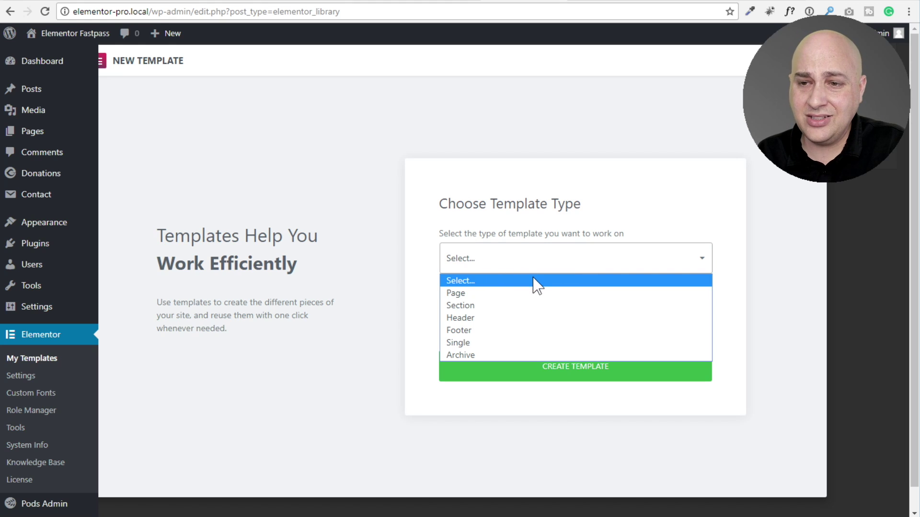
{"action": "left_click", "coordinate": [486, 343]}
{"action": "left_click", "coordinate": [493, 319]}
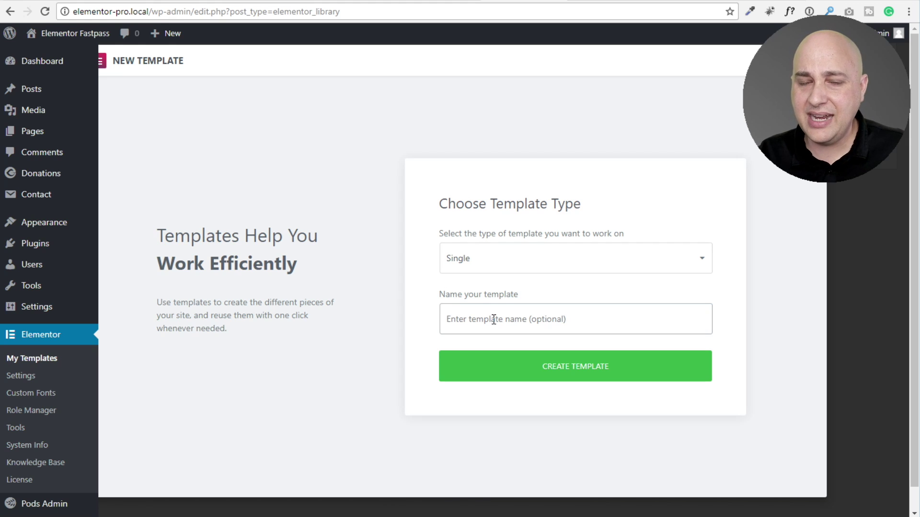
{"action": "type", "text": "Blog Post Template"}
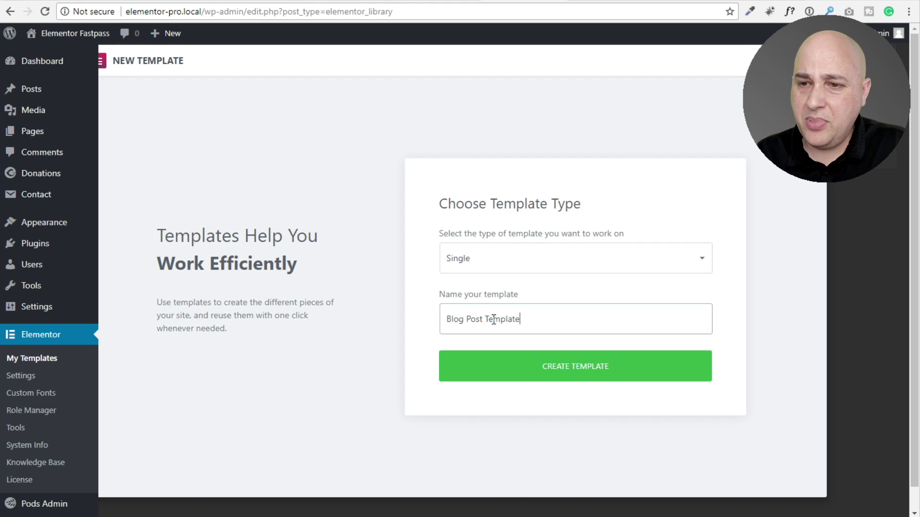
{"action": "left_click", "coordinate": [562, 371]}
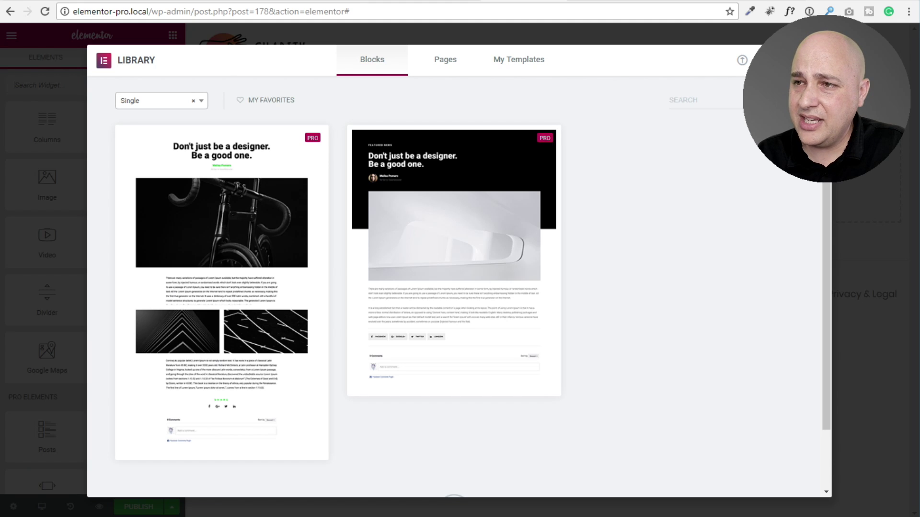
{"action": "left_click", "coordinate": [819, 60]}
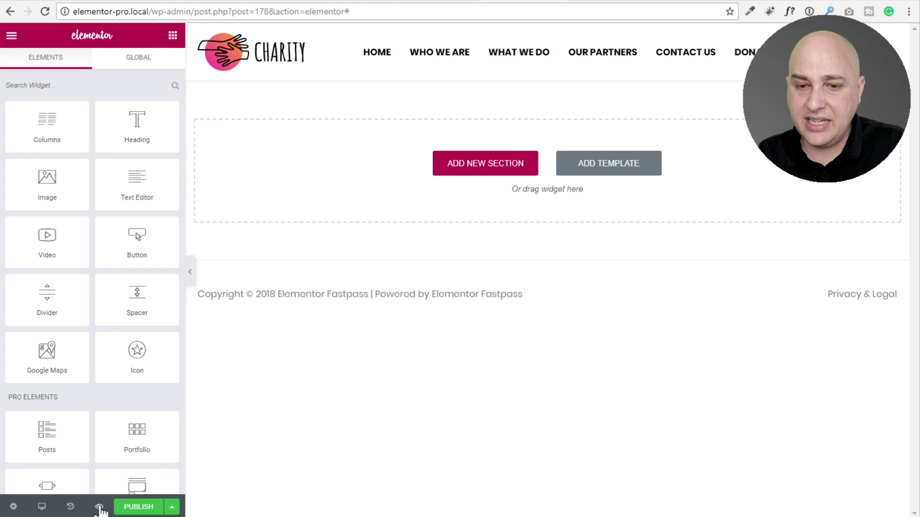
Set the template's Preview as setting to Post 'Hello world!' and apply the preview
{"action": "left_click", "coordinate": [100, 508]}
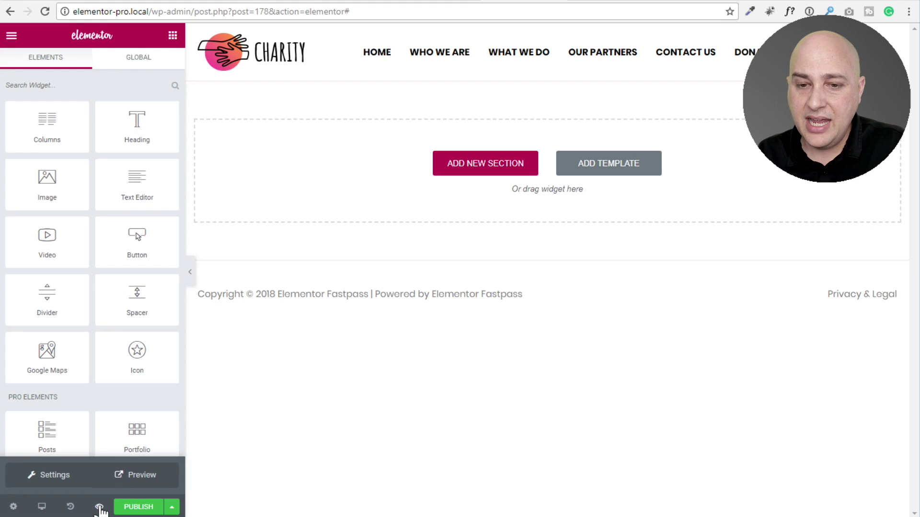
{"action": "left_click", "coordinate": [52, 479]}
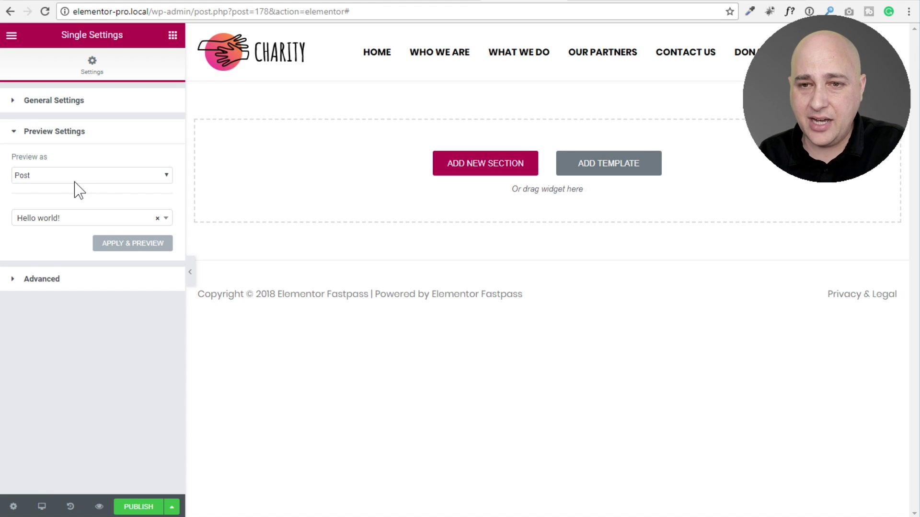
{"action": "left_click", "coordinate": [41, 176]}
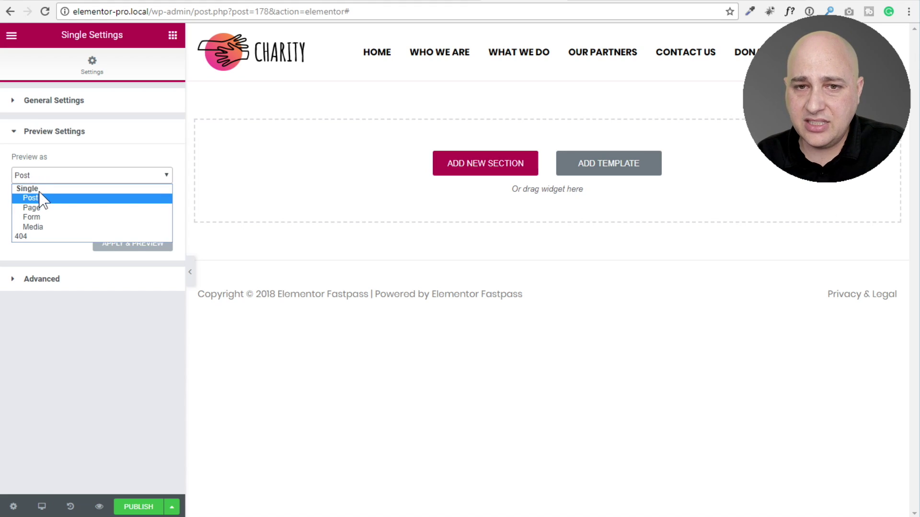
{"action": "left_click", "coordinate": [40, 198]}
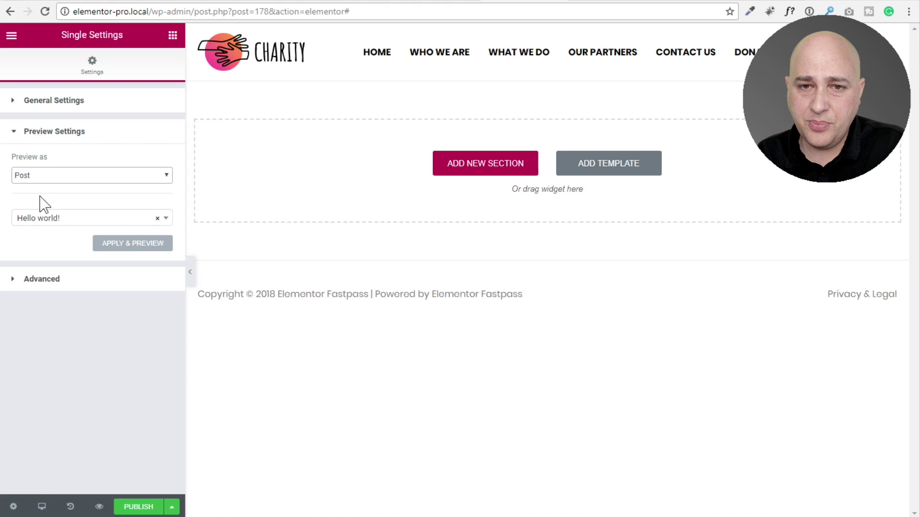
{"action": "left_click", "coordinate": [71, 222]}
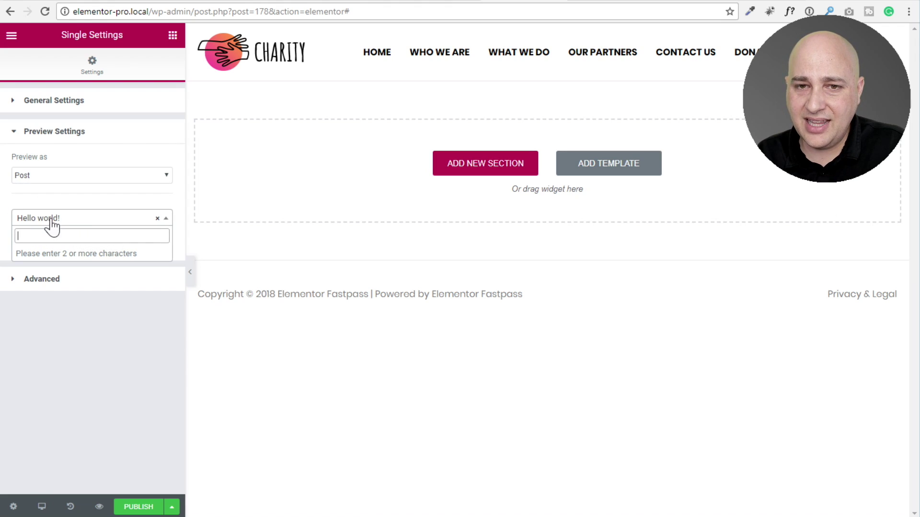
{"action": "left_click", "coordinate": [66, 198]}
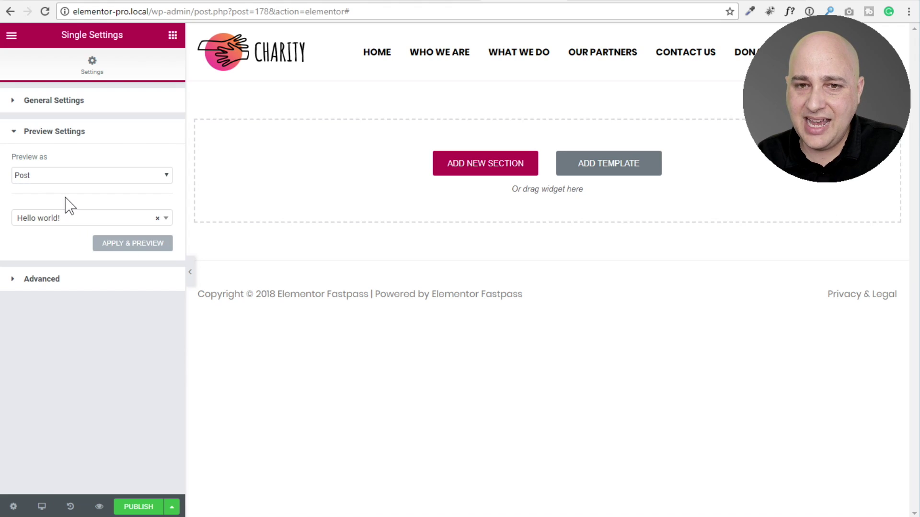
{"action": "left_click", "coordinate": [125, 248]}
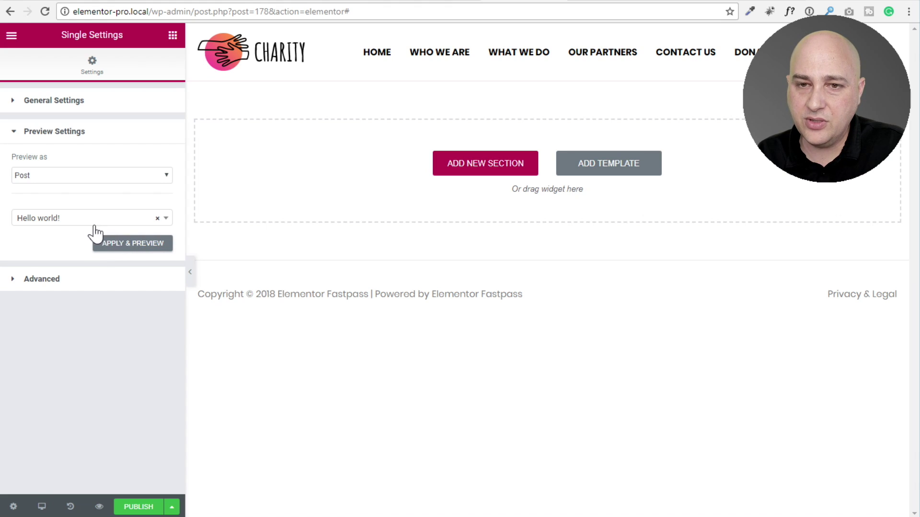
{"action": "left_click", "coordinate": [133, 244]}
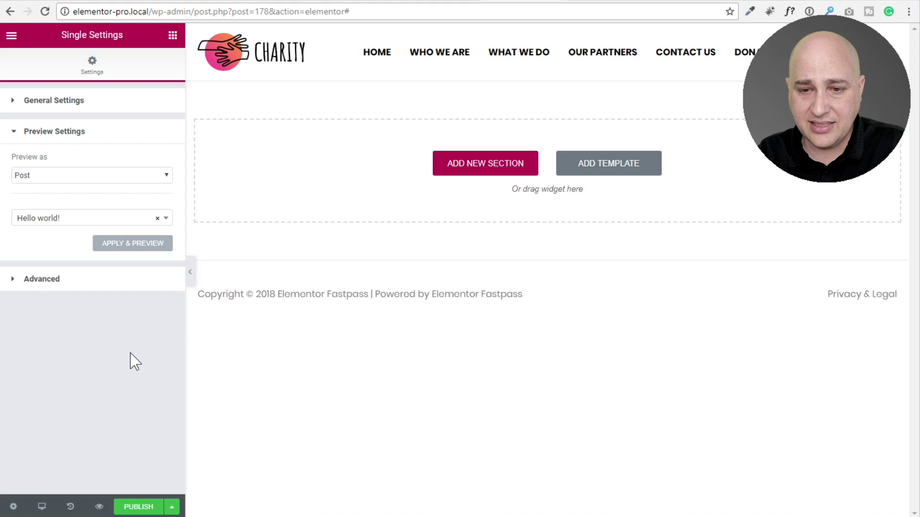
{"action": "left_click", "coordinate": [146, 509]}
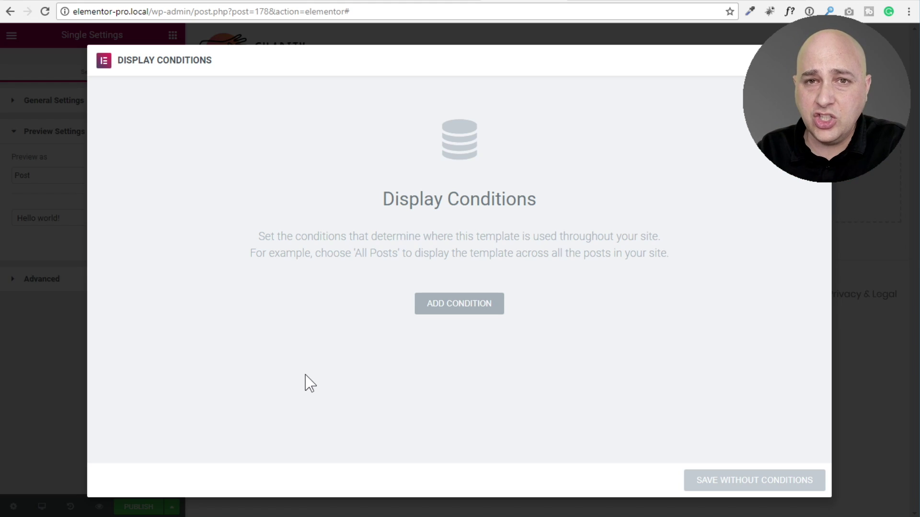
Add an Include condition for All Posts and publish the template
{"action": "left_click", "coordinate": [463, 310]}
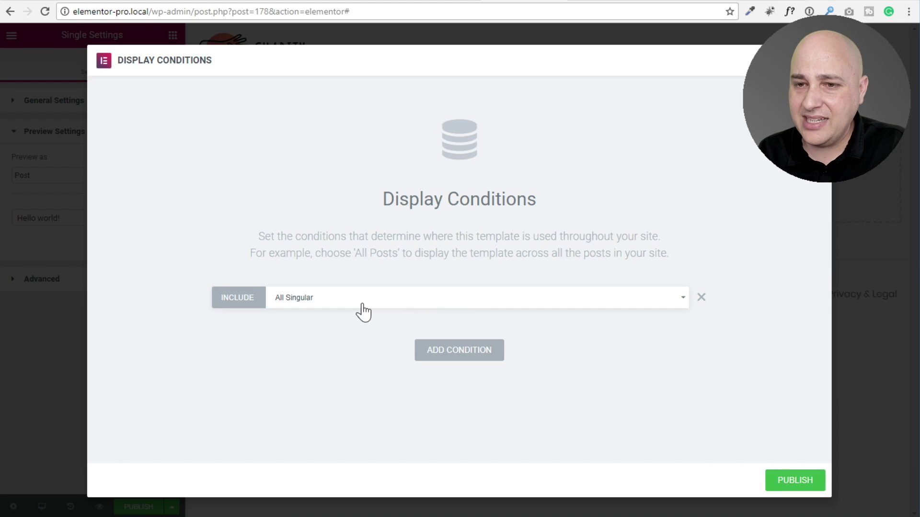
{"action": "left_click", "coordinate": [355, 305]}
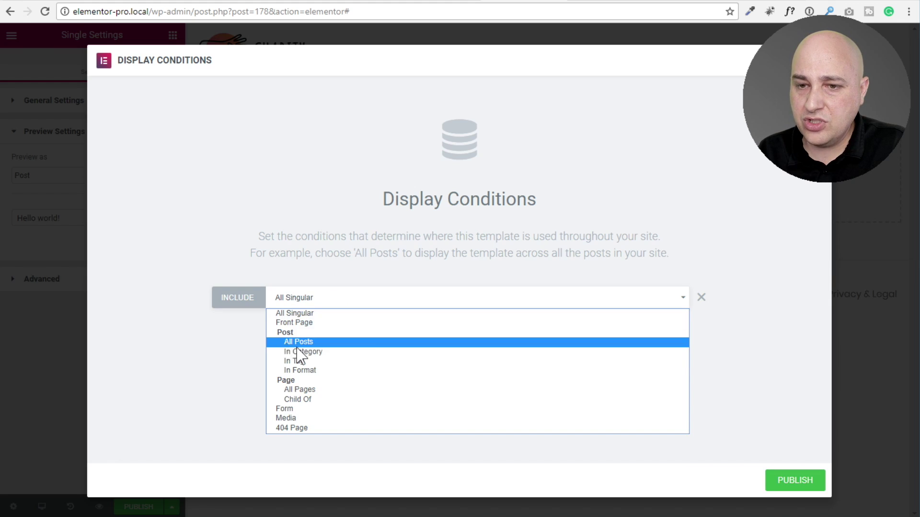
{"action": "left_click", "coordinate": [301, 343]}
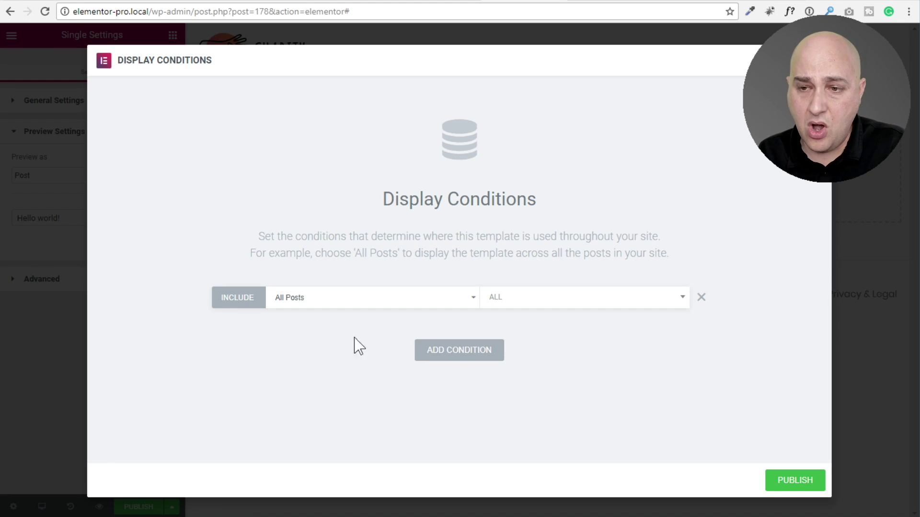
{"action": "left_click", "coordinate": [804, 480]}
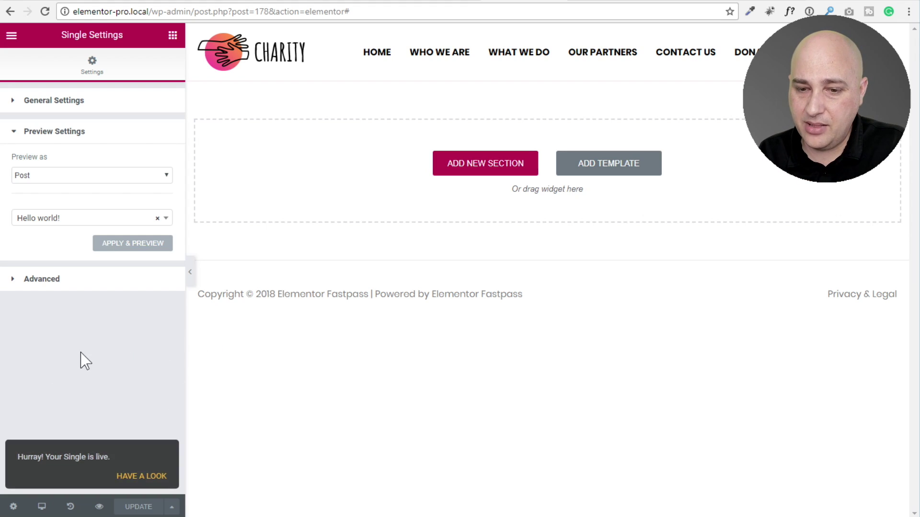
Exit to the WordPress dashboard and reopen Blog Post Template with Elementor
{"action": "left_click", "coordinate": [11, 36]}
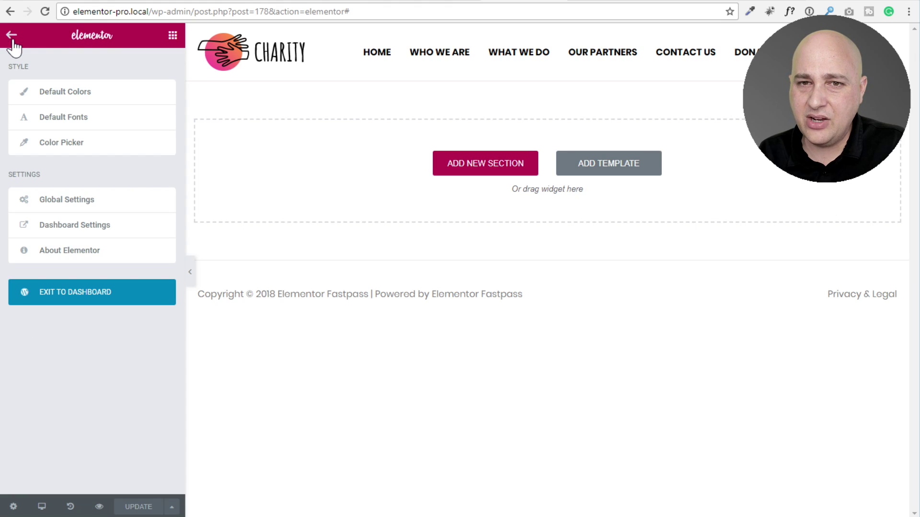
{"action": "left_click", "coordinate": [80, 293]}
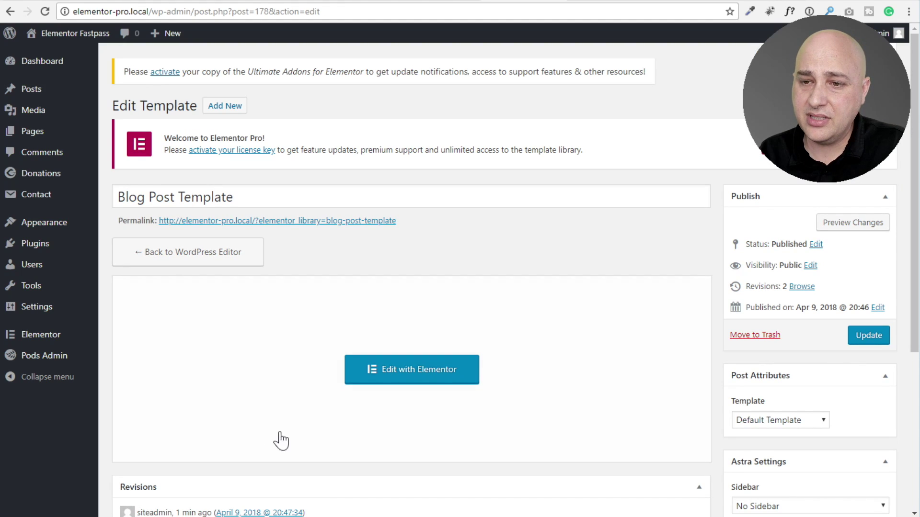
{"action": "left_click", "coordinate": [402, 372]}
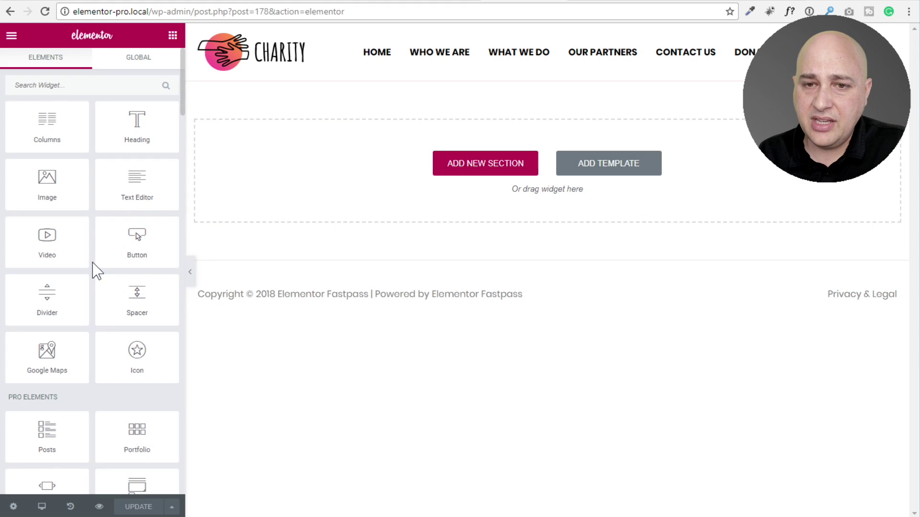
Place a Theme Elements Post Title widget at the top of the template, showing 'Hello world!'
{"action": "scroll", "coordinate": [96, 270], "scroll_direction": "down", "scroll_amount": 2}
{"action": "scroll", "coordinate": [96, 270], "scroll_direction": "down", "scroll_amount": 5}
{"action": "scroll", "coordinate": [96, 271], "scroll_direction": "down", "scroll_amount": 4}
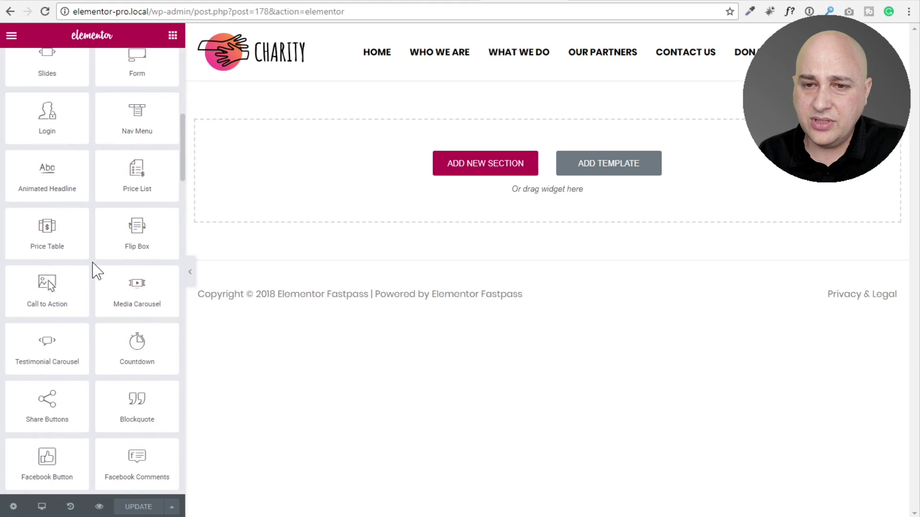
{"action": "scroll", "coordinate": [96, 271], "scroll_direction": "down", "scroll_amount": 8}
{"action": "scroll", "coordinate": [96, 259], "scroll_direction": "down", "scroll_amount": 2}
{"action": "scroll", "coordinate": [98, 257], "scroll_direction": "up", "scroll_amount": 1}
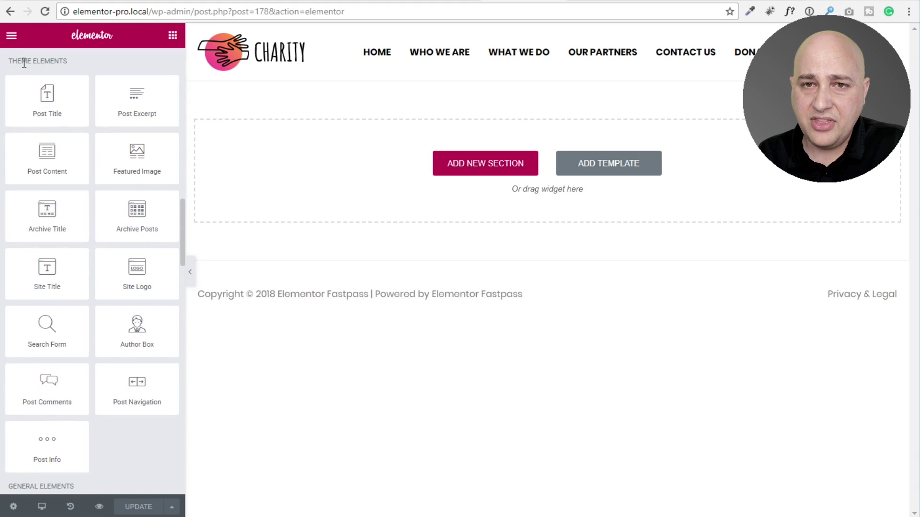
{"action": "left_click_drag", "start_coordinate": [66, 103], "coordinate": [375, 161]}
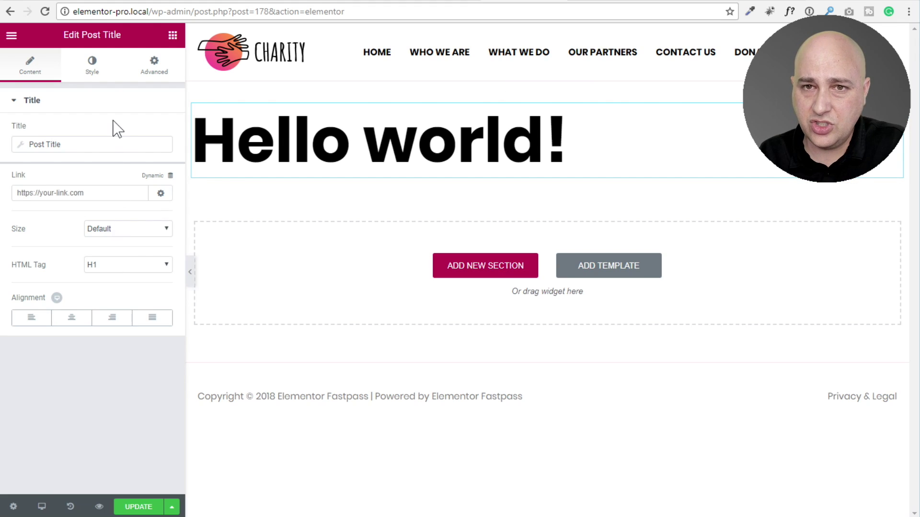
Browse the Elements panel down to the Ultimate Addons Fancy Heading widget
{"action": "left_click", "coordinate": [172, 35]}
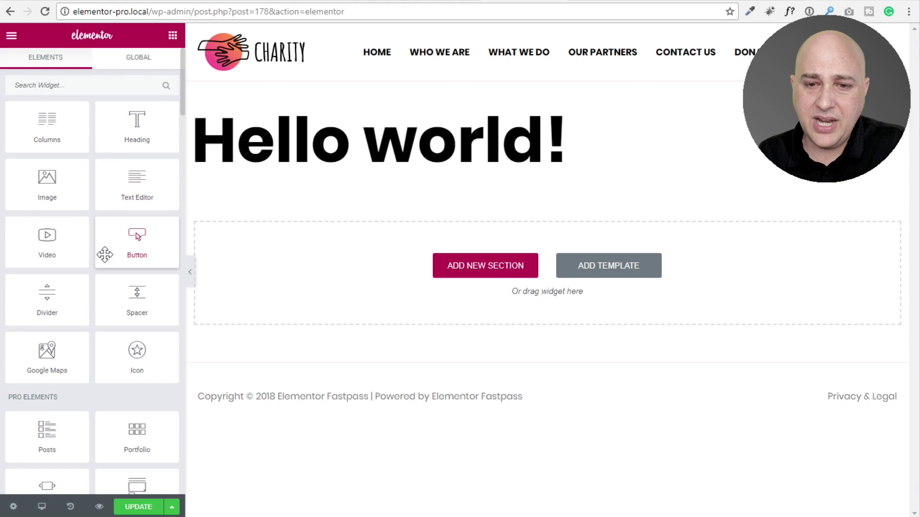
{"action": "scroll", "coordinate": [92, 343], "scroll_direction": "down", "scroll_amount": 10}
{"action": "scroll", "coordinate": [93, 343], "scroll_direction": "down", "scroll_amount": 3}
{"action": "scroll", "coordinate": [92, 343], "scroll_direction": "down", "scroll_amount": 3}
{"action": "scroll", "coordinate": [92, 343], "scroll_direction": "down", "scroll_amount": 4}
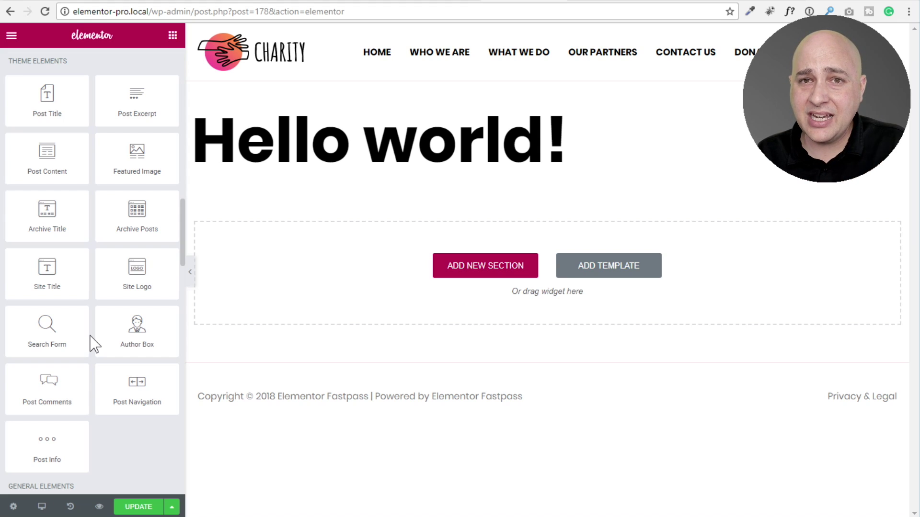
{"action": "scroll", "coordinate": [94, 343], "scroll_direction": "down", "scroll_amount": 2}
{"action": "scroll", "coordinate": [95, 344], "scroll_direction": "down", "scroll_amount": 4}
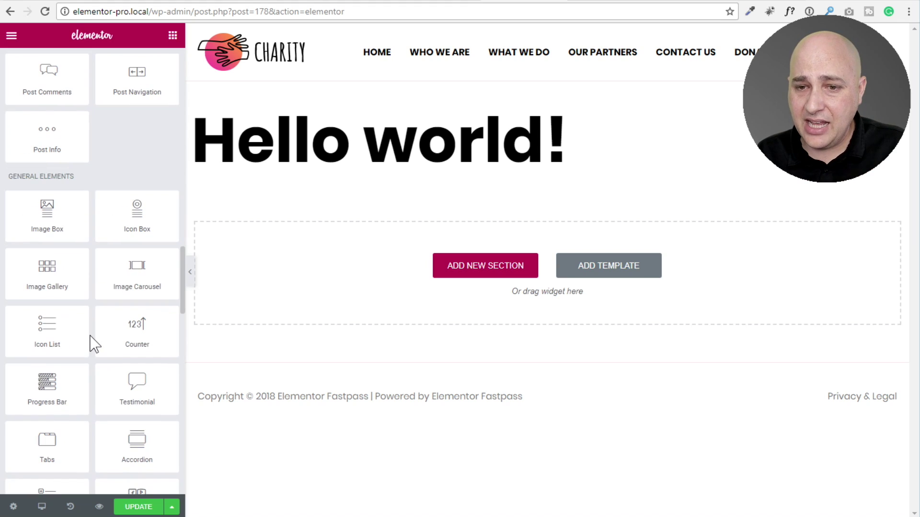
{"action": "scroll", "coordinate": [94, 344], "scroll_direction": "down", "scroll_amount": 4}
{"action": "scroll", "coordinate": [95, 344], "scroll_direction": "down", "scroll_amount": 2}
{"action": "scroll", "coordinate": [94, 344], "scroll_direction": "down", "scroll_amount": 2}
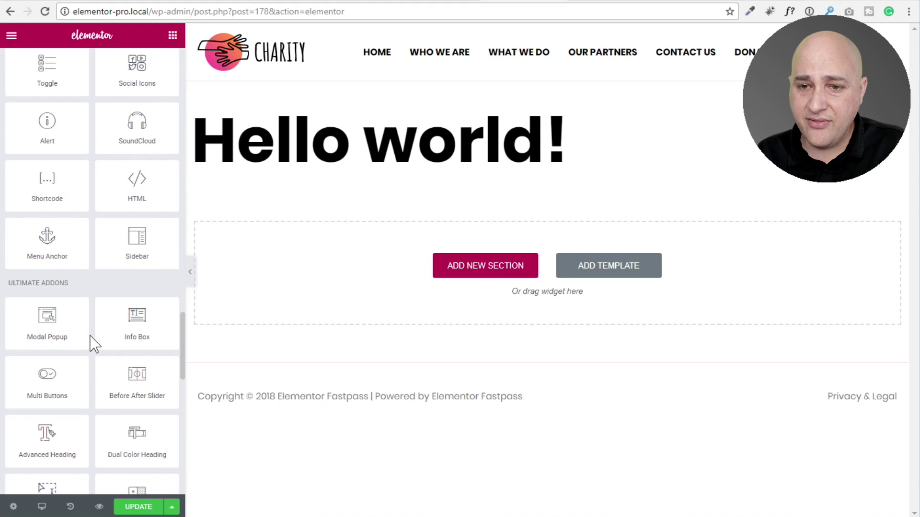
{"action": "scroll", "coordinate": [94, 344], "scroll_direction": "down", "scroll_amount": 5}
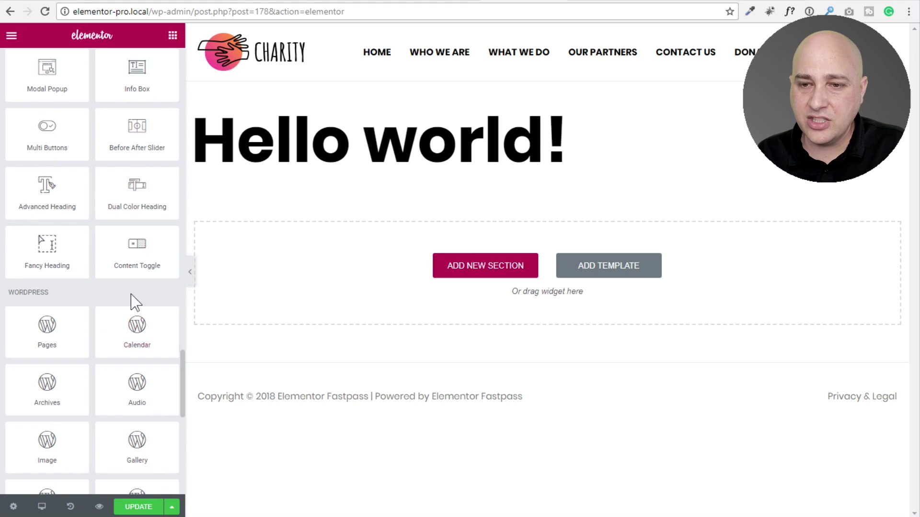
{"action": "scroll", "coordinate": [185, 373], "scroll_direction": "up", "scroll_amount": 4}
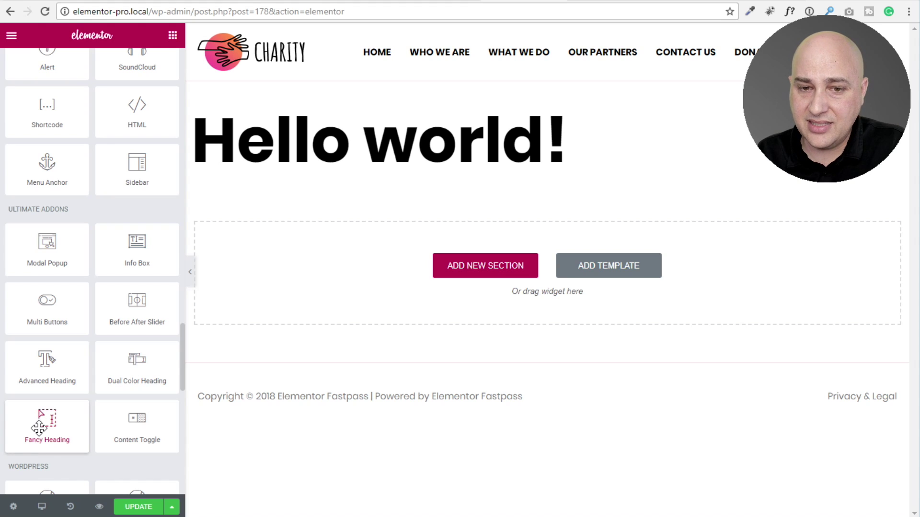
Place a Fancy Heading below 'Hello world!' and delete its rotating words, leaving 'I am Designer'
{"action": "left_click_drag", "start_coordinate": [43, 443], "coordinate": [361, 264]}
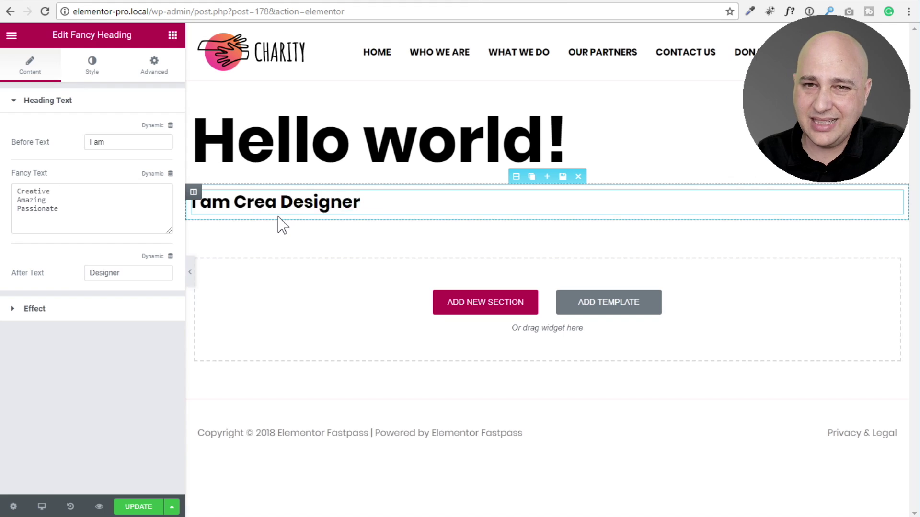
{"action": "left_click_drag", "start_coordinate": [58, 209], "coordinate": [17, 158]}
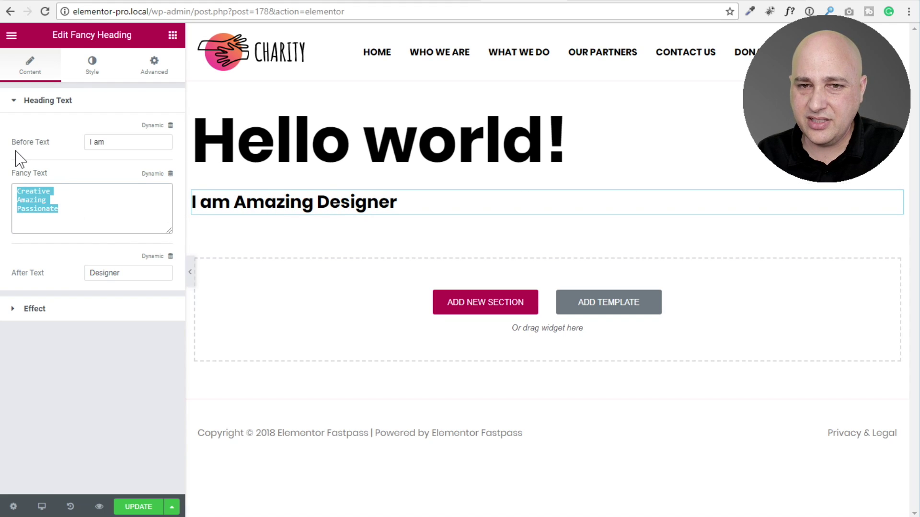
{"action": "key", "text": "BackSpace"}
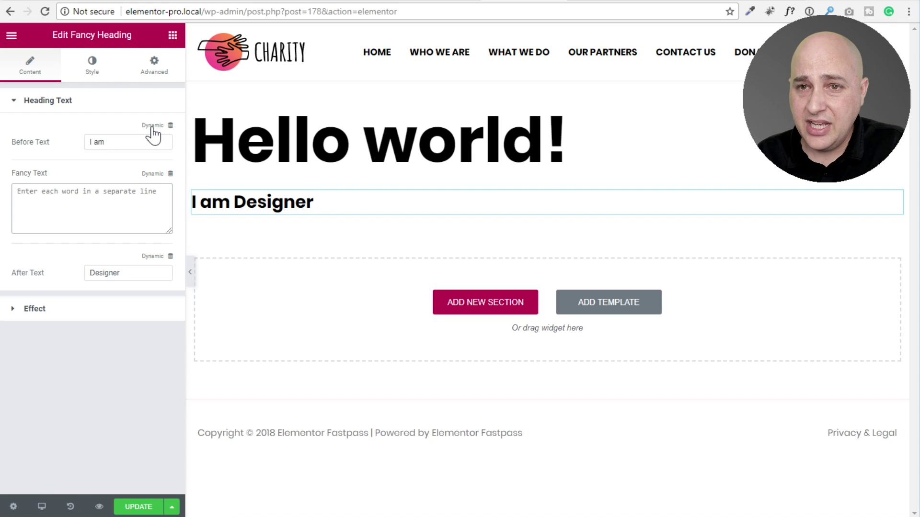
Set the Fancy Heading's Before Text to the dynamic Post Custom Field with key product_name
{"action": "left_click", "coordinate": [117, 139]}
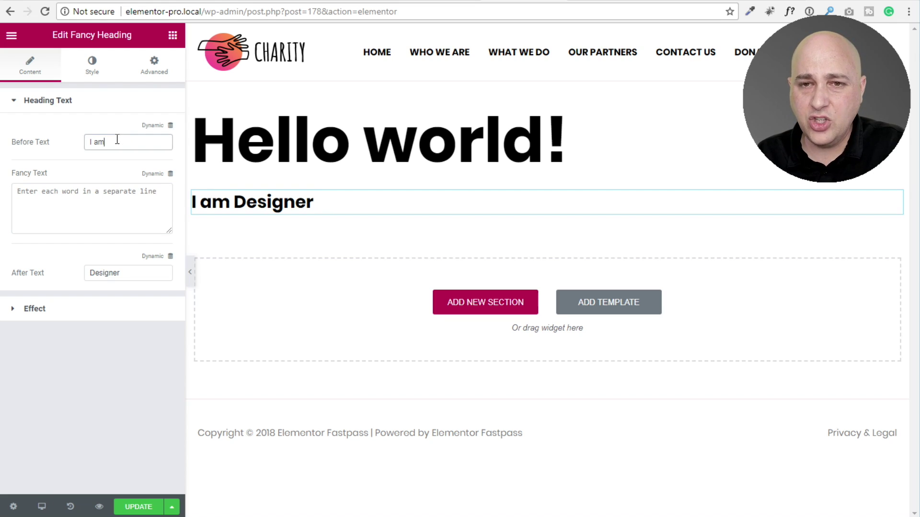
{"action": "left_click", "coordinate": [169, 126]}
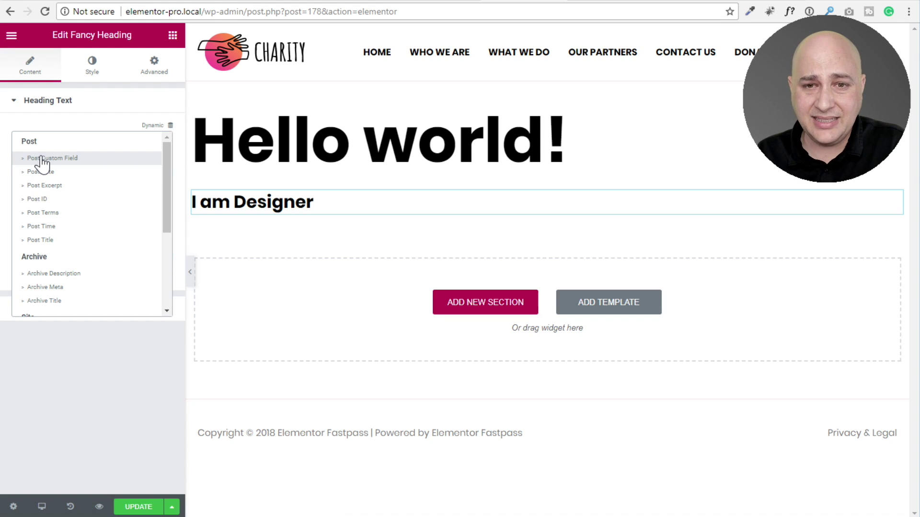
{"action": "left_click", "coordinate": [42, 159]}
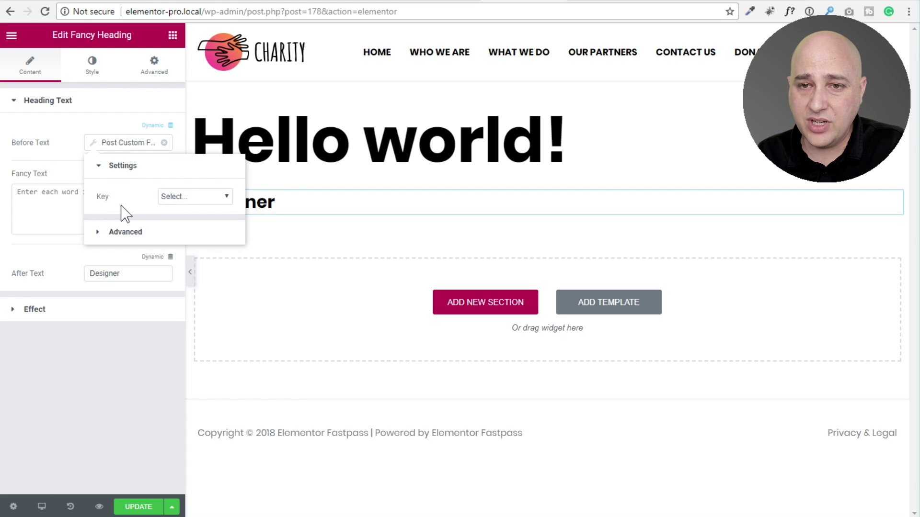
{"action": "left_click", "coordinate": [221, 196]}
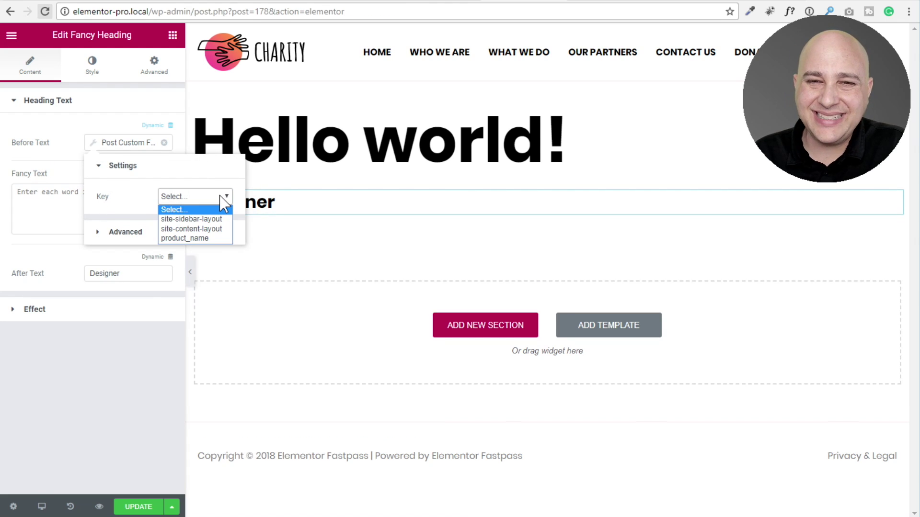
{"action": "left_click", "coordinate": [181, 240]}
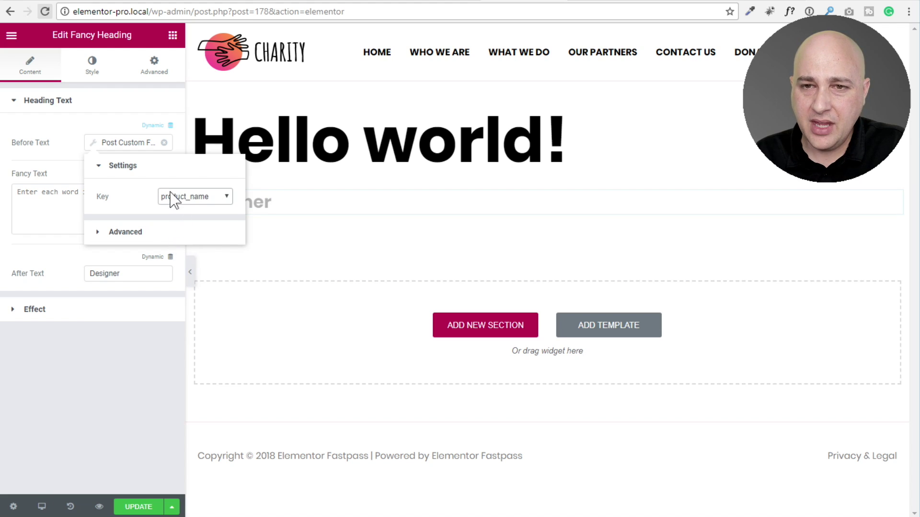
{"action": "left_click", "coordinate": [121, 358]}
{"action": "mouse_move", "coordinate": [323, 202]}
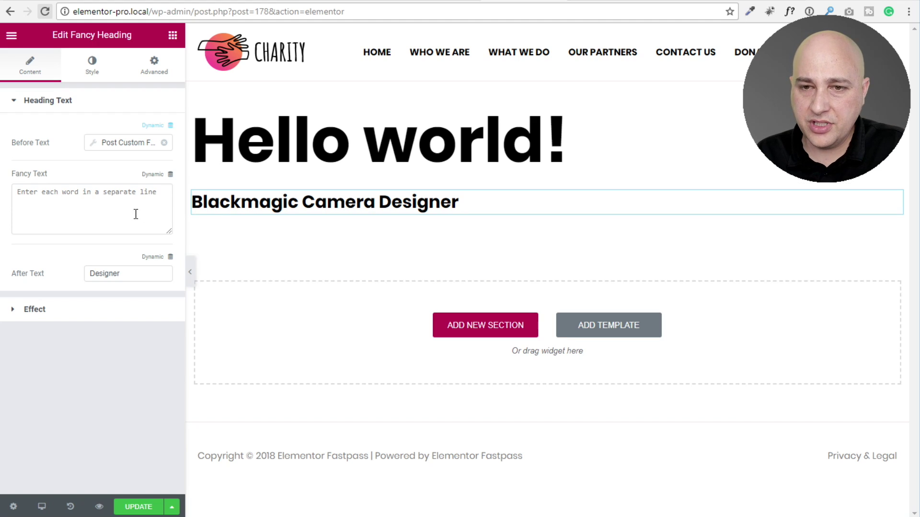
Delete 'Designer' from After Text so the heading reads 'Blackmagic Camera'
{"action": "left_click", "coordinate": [151, 204]}
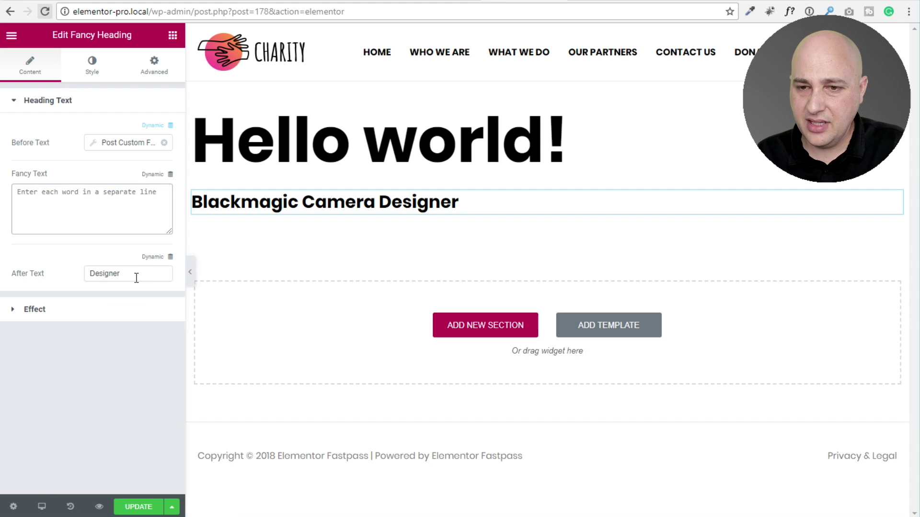
{"action": "left_click_drag", "start_coordinate": [138, 274], "coordinate": [51, 255]}
{"action": "key", "text": "BackSpace"}
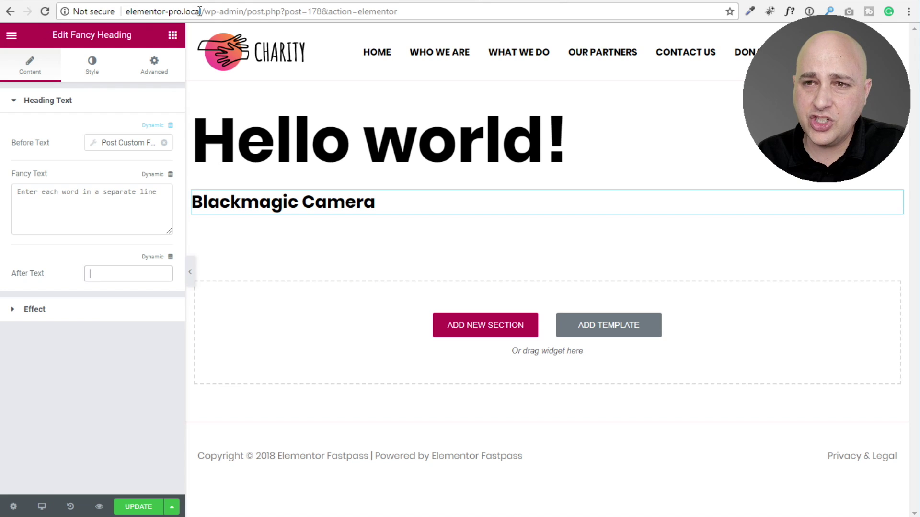
Update the template and check the Product Name field's REST API options in Pods Admin
{"action": "left_click", "coordinate": [139, 503]}
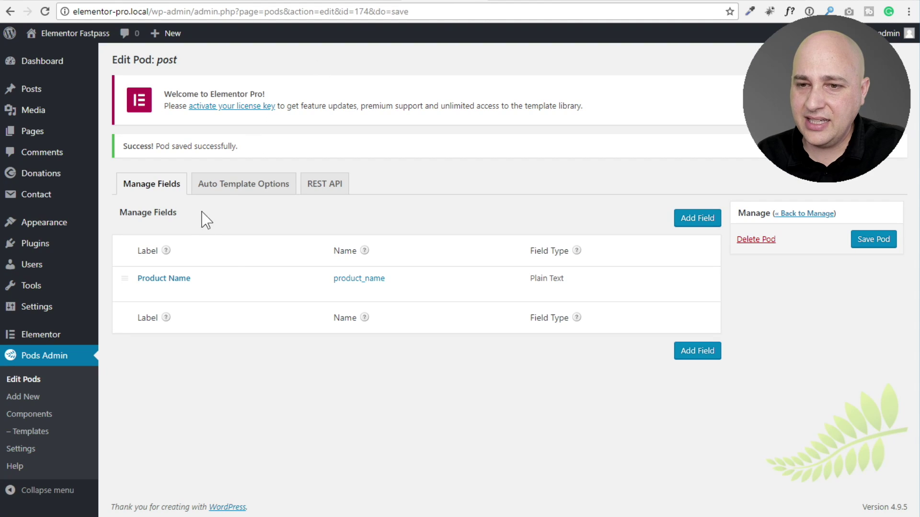
{"action": "left_click", "coordinate": [165, 279]}
{"action": "scroll", "coordinate": [240, 236], "scroll_direction": "down", "scroll_amount": 2}
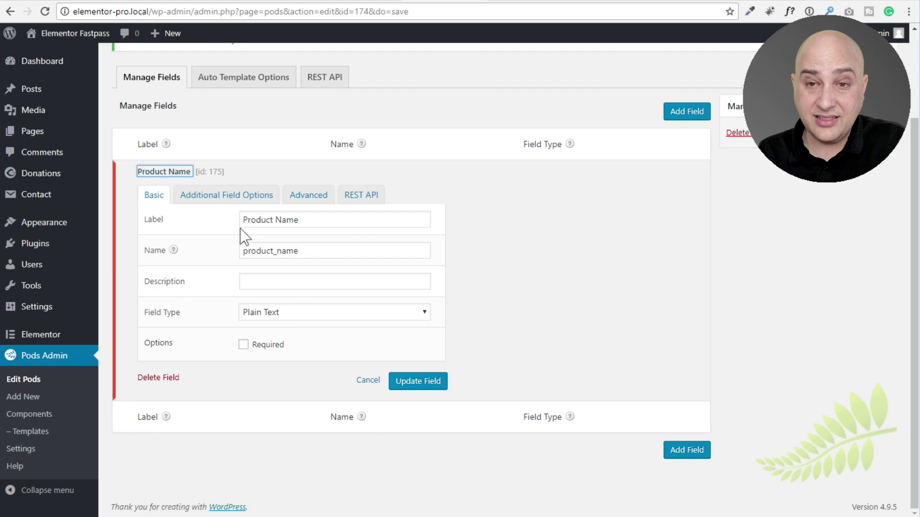
{"action": "left_click", "coordinate": [366, 196]}
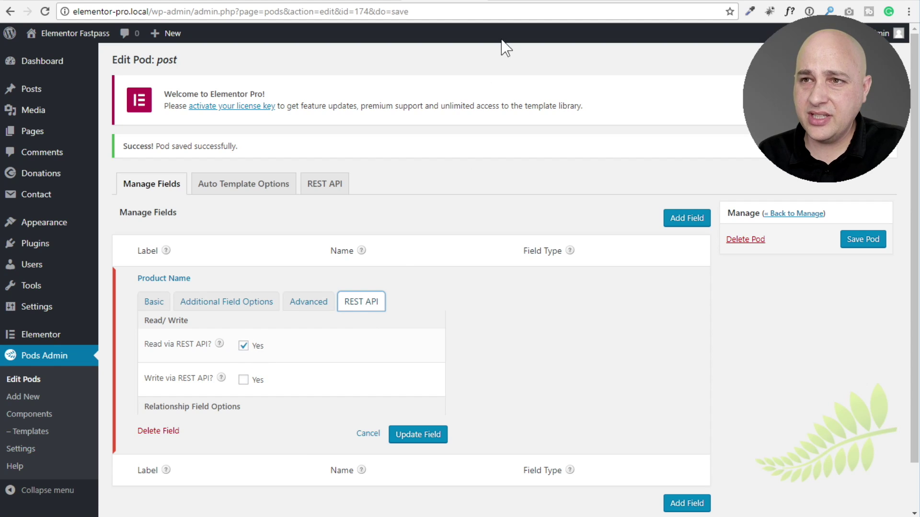
{"action": "left_click", "coordinate": [514, 3]}
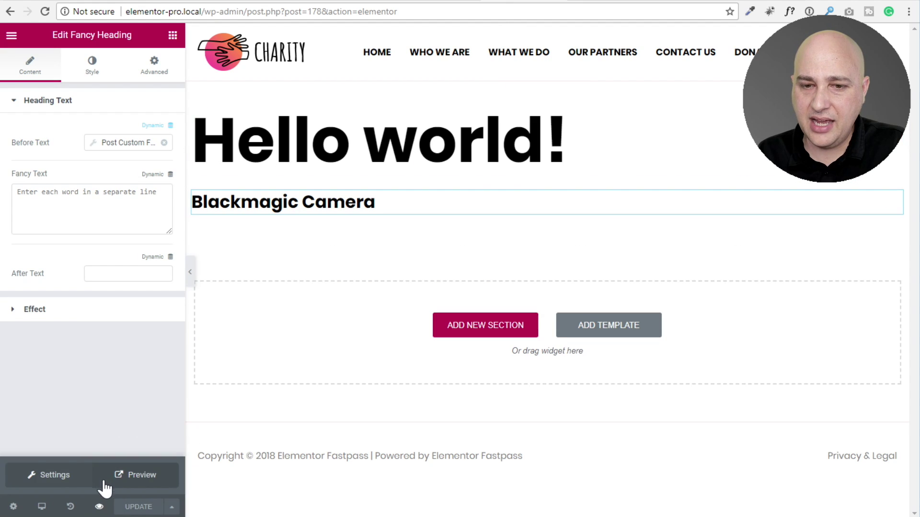
Add a Heading whose Title uses the product_name custom field, then update the template
{"action": "left_click", "coordinate": [172, 35]}
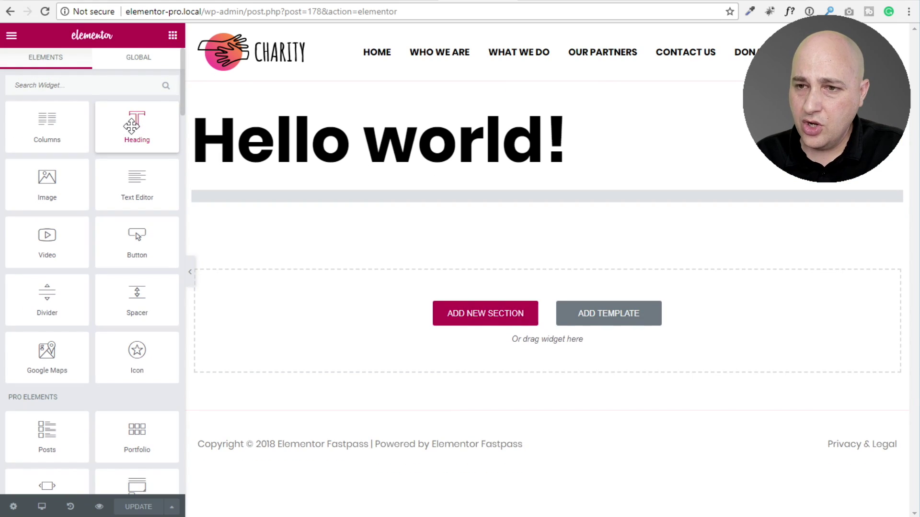
{"action": "mouse_move", "coordinate": [132, 128]}
{"action": "left_mouse_down"}
{"action": "mouse_move", "coordinate": [282, 219]}
{"action": "mouse_move", "coordinate": [288, 234]}
{"action": "left_mouse_up"}
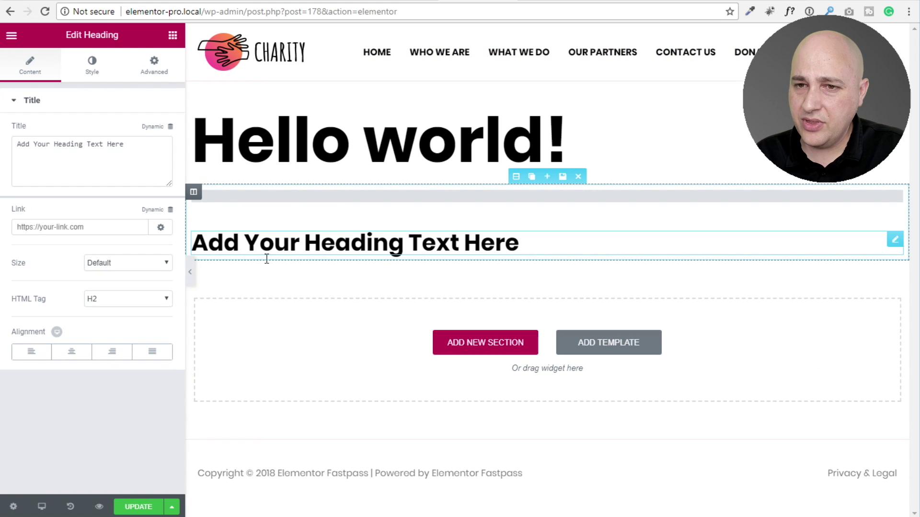
{"action": "left_click", "coordinate": [170, 127]}
{"action": "left_click", "coordinate": [79, 160]}
{"action": "left_click", "coordinate": [127, 198]}
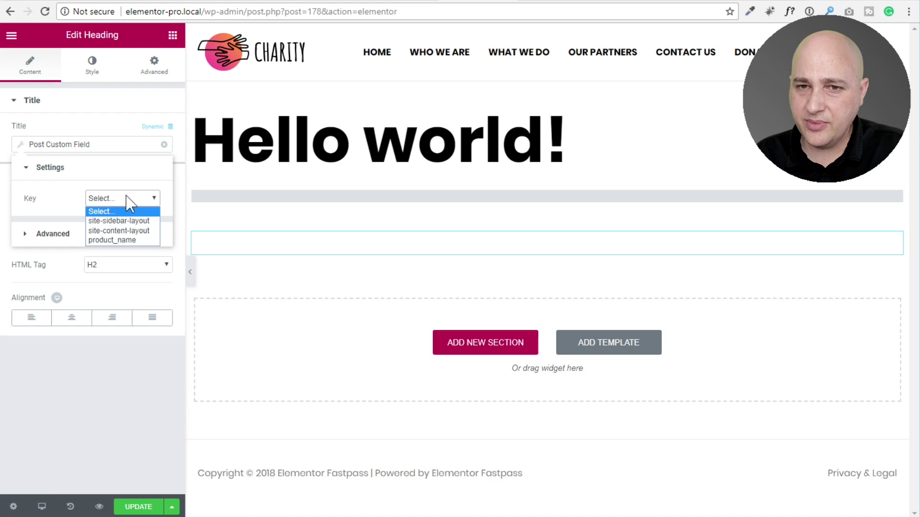
{"action": "left_click", "coordinate": [129, 241]}
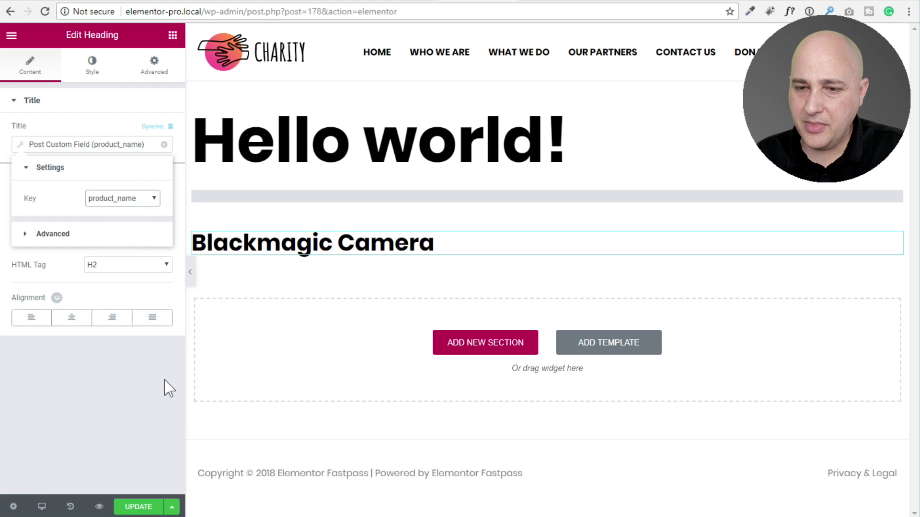
{"action": "left_click", "coordinate": [123, 462]}
{"action": "left_click", "coordinate": [146, 506]}
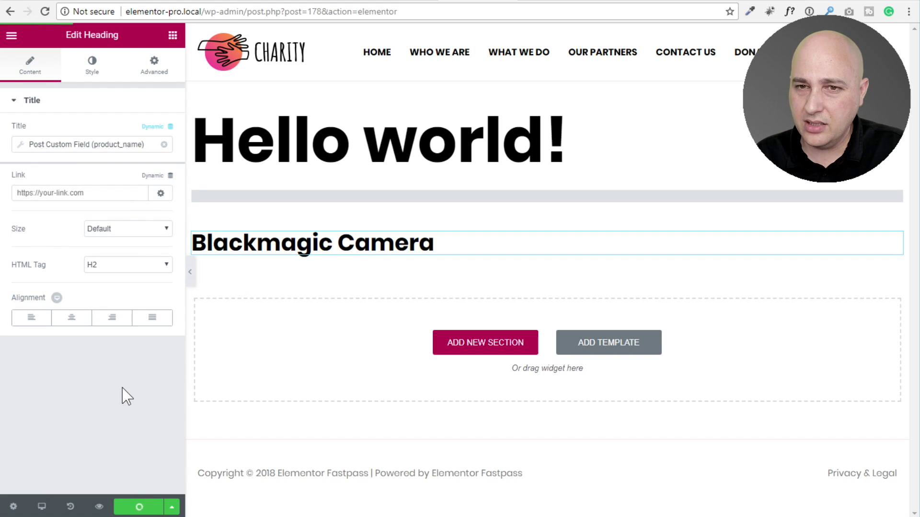